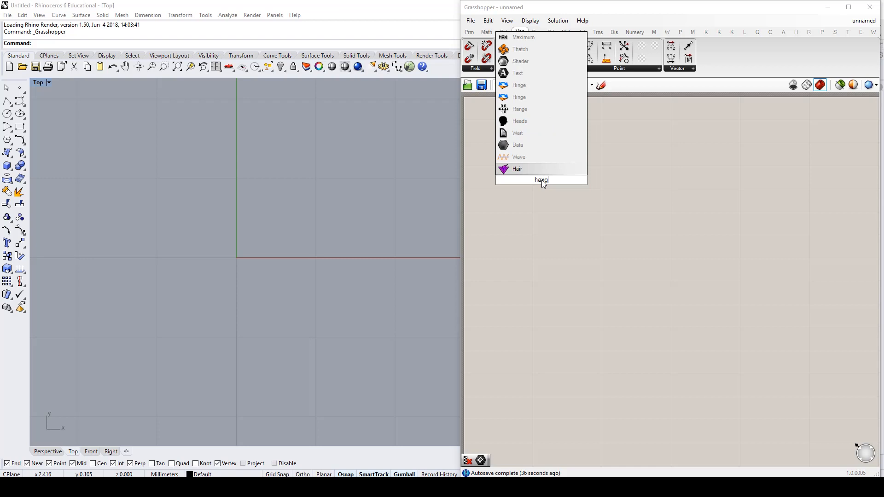
Add a Hexagonal grid component to the canvas and bring its whole hexagon pattern into the Top view
key(BackSpace)
key(BackSpace)
key(BackSpace)
text(exa)
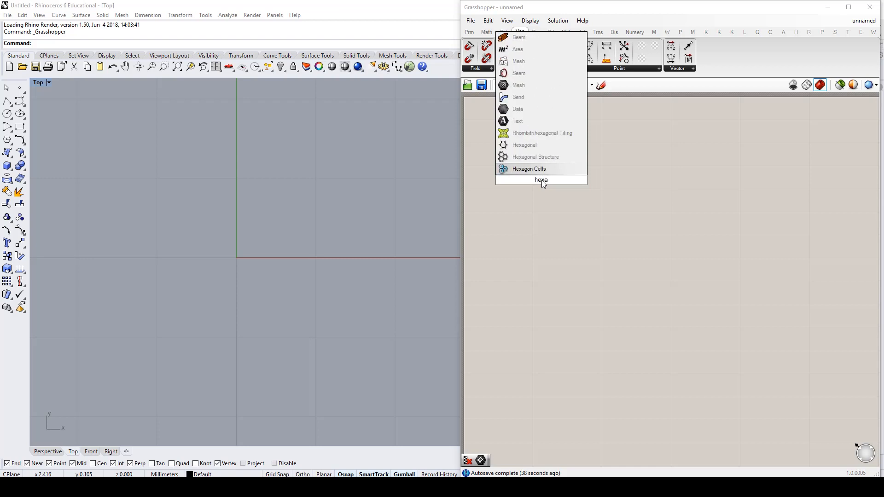
key(Up)
key(Up)
key(Return)
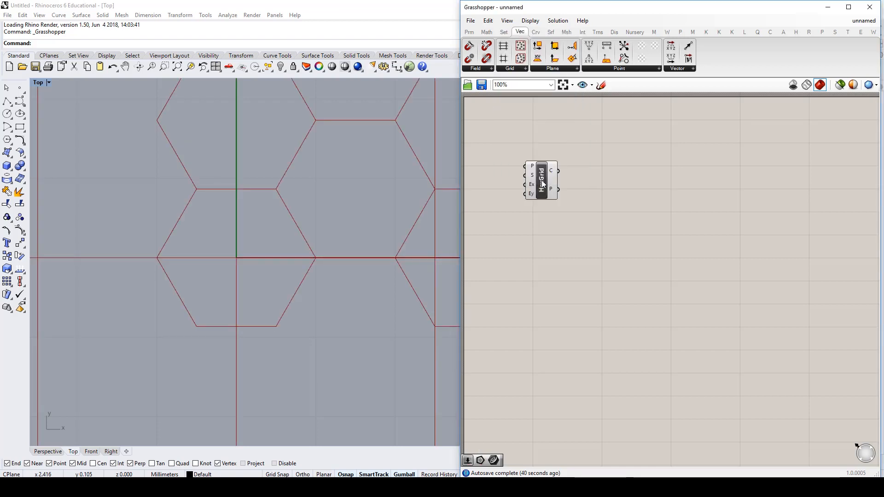
drag(541, 180, 550, 184)
scroll(233, 192, down, 14)
right_drag(233, 234, 151, 325)
scroll(151, 325, down, 2)
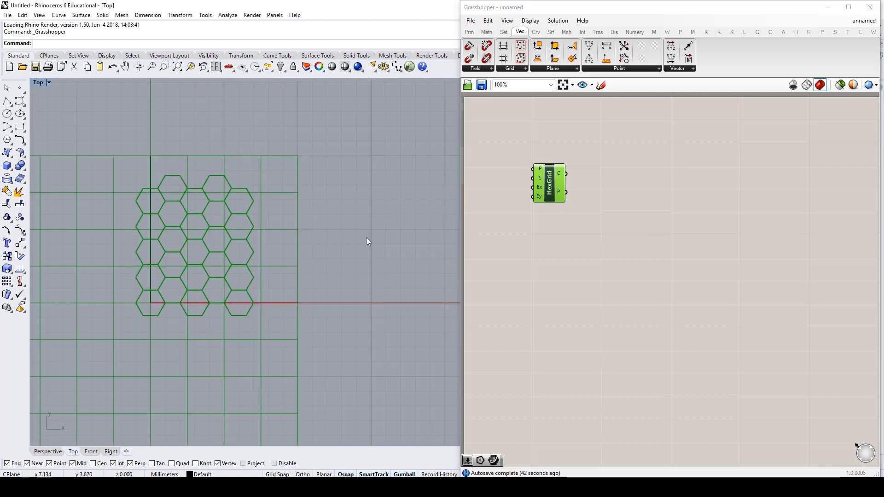
Add a Curve parameter beside HexGrid and connect HexGrid's cells output to it
double_click(584, 173)
text(crv)
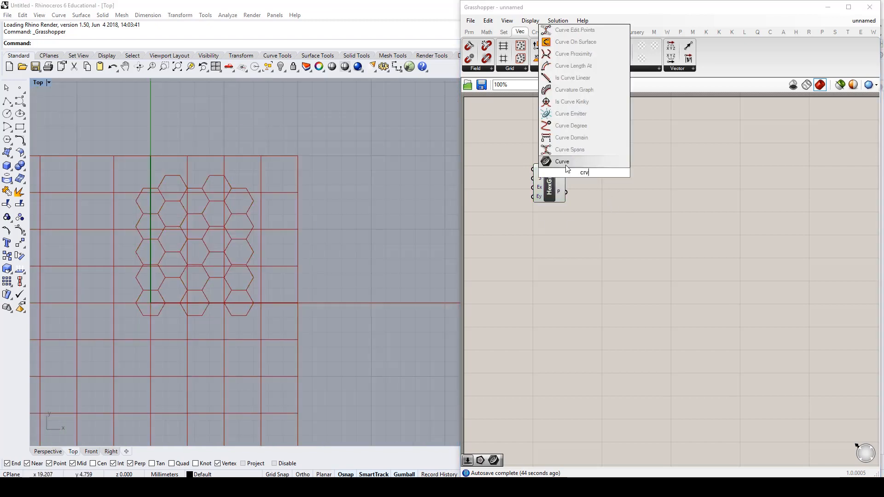
click(566, 166)
drag(568, 173, 586, 174)
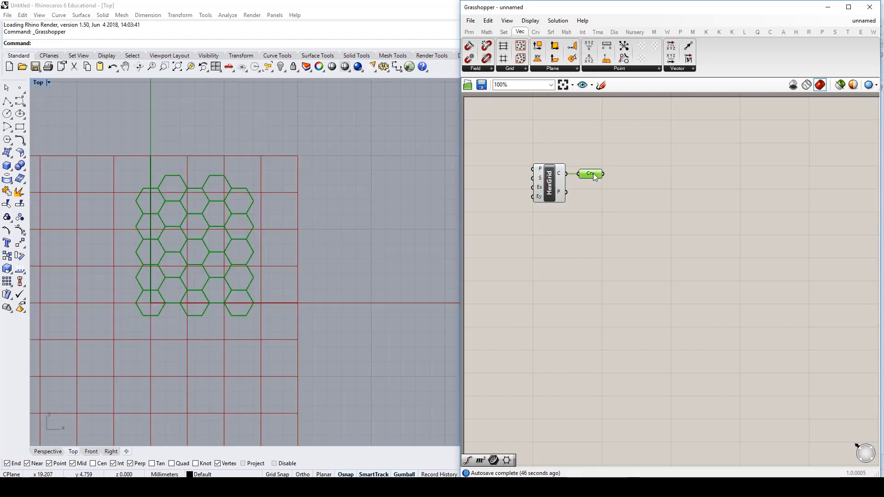
Turn off the preview of the HexGrid component
right_click(551, 179)
click(581, 196)
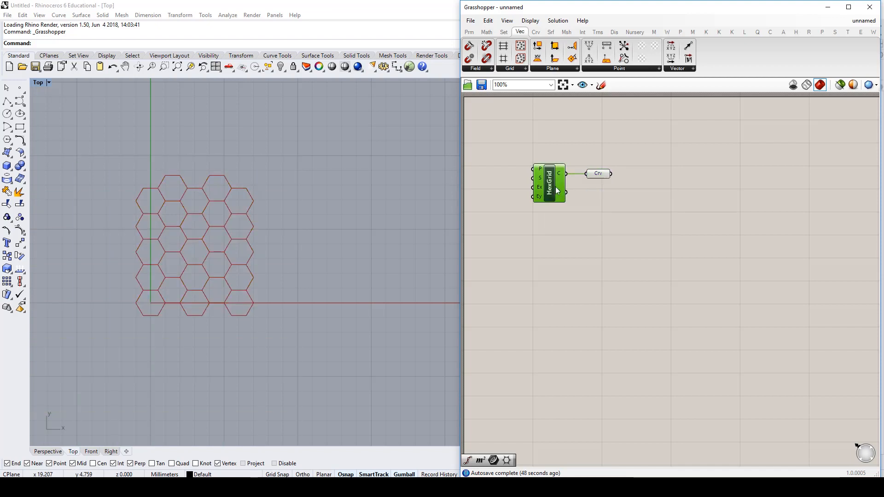
right_drag(604, 181, 613, 198)
click(620, 194)
Add a Panel, connect the Curve parameter's output to it, and enlarge it to list all branches of the curve data
scroll(612, 194, up, 1)
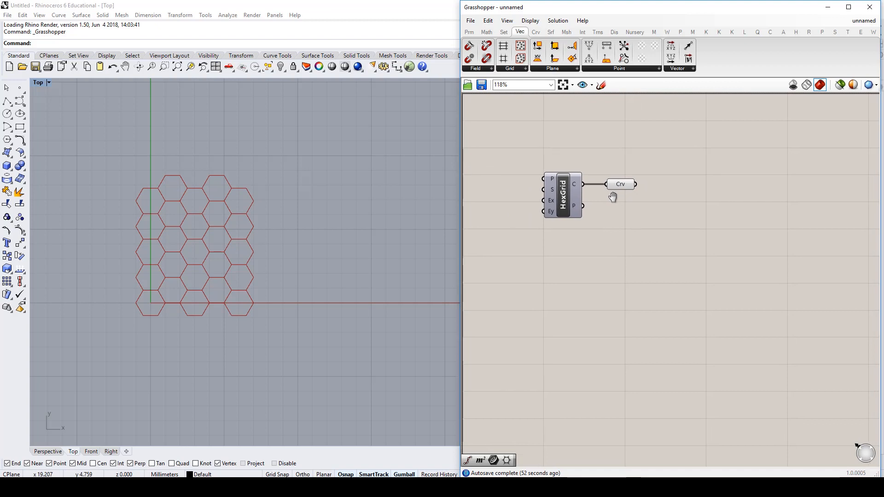
double_click(690, 197)
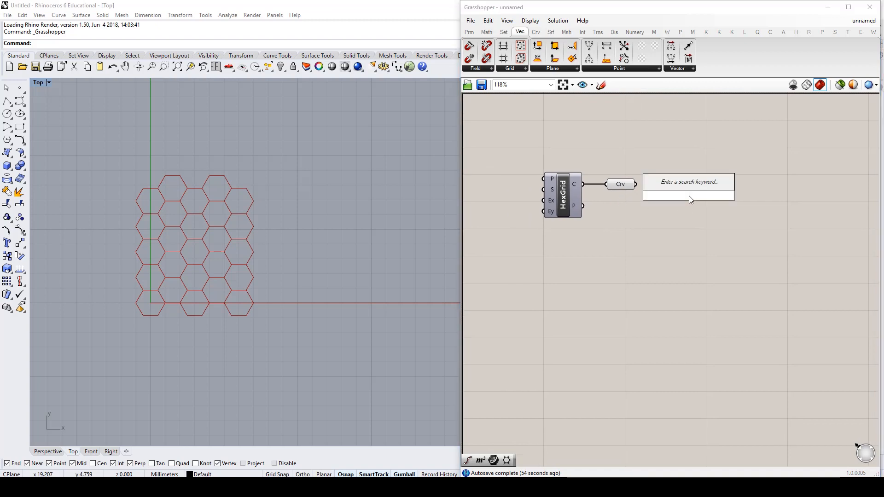
text(panel)
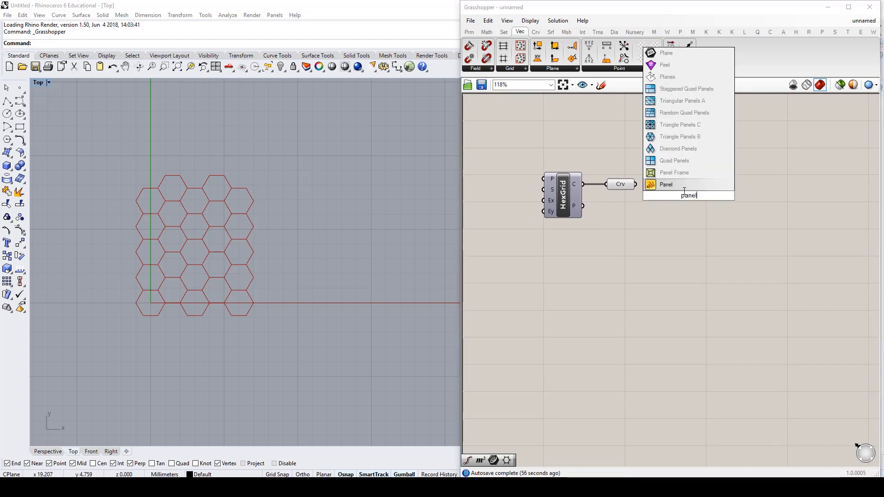
key(Return)
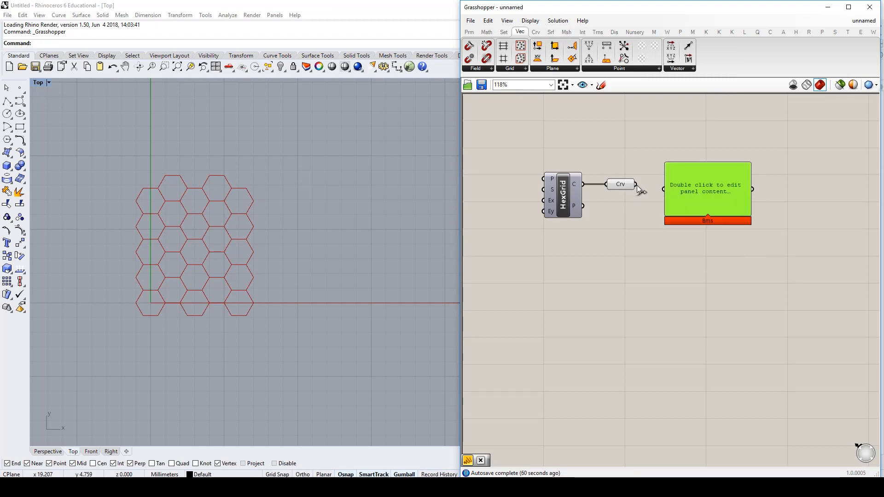
mouse_move(628, 188)
drag(636, 185, 664, 189)
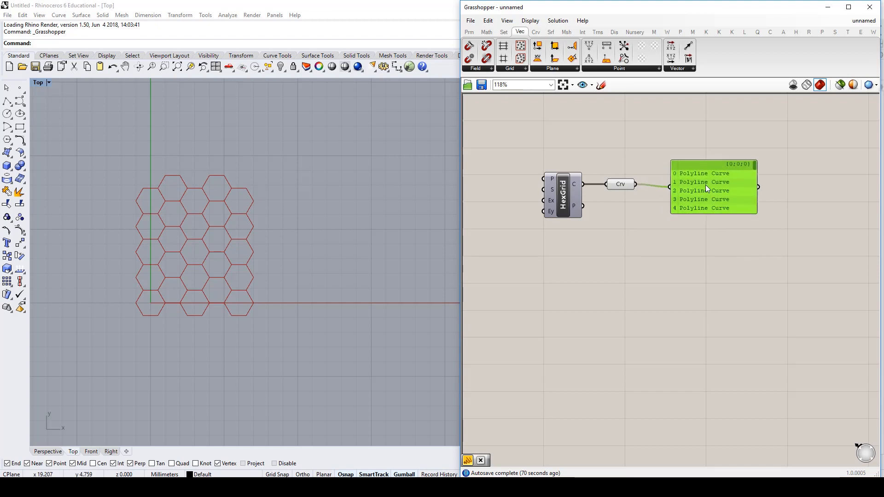
click(735, 213)
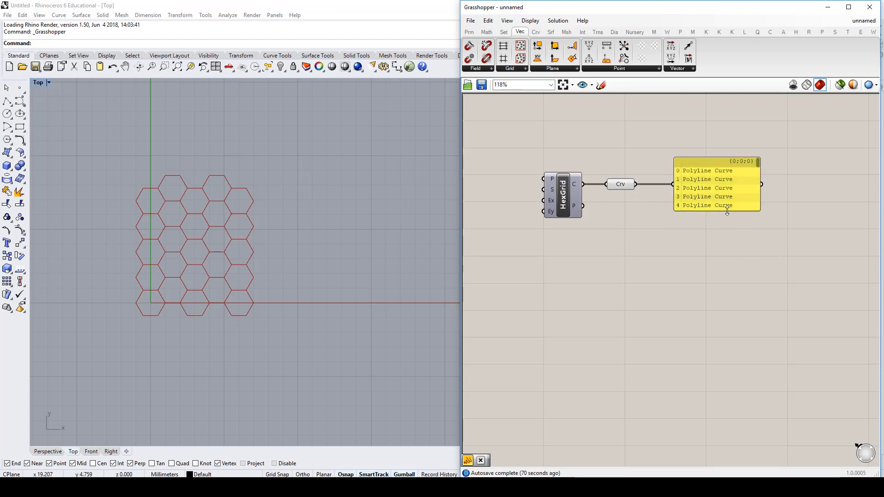
drag(687, 212, 688, 431)
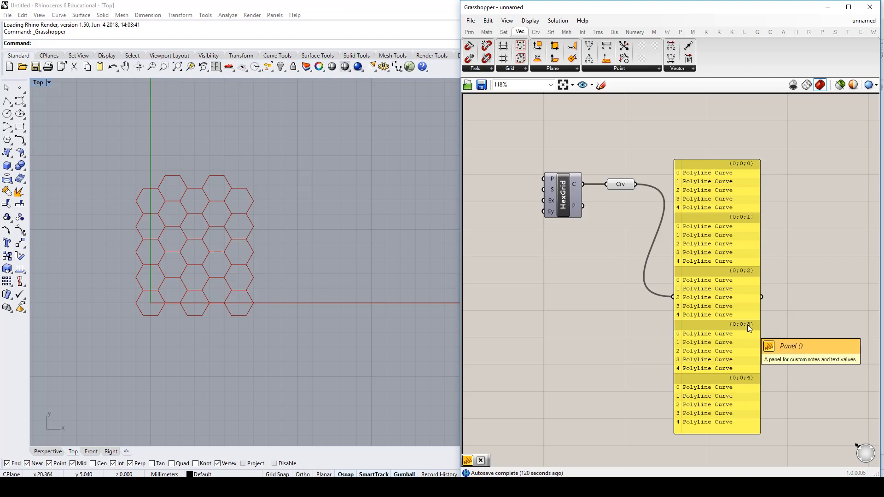
Flatten the data in the Curve parameter
drag(714, 264, 742, 279)
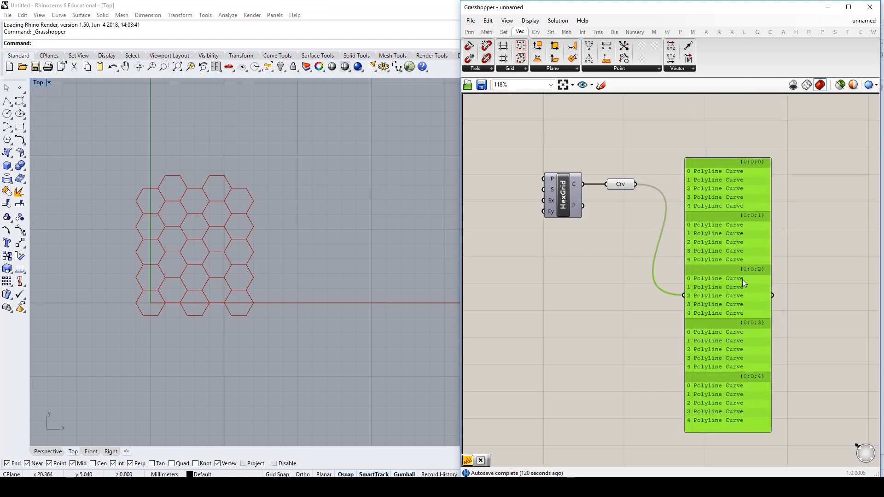
right_drag(747, 275, 709, 260)
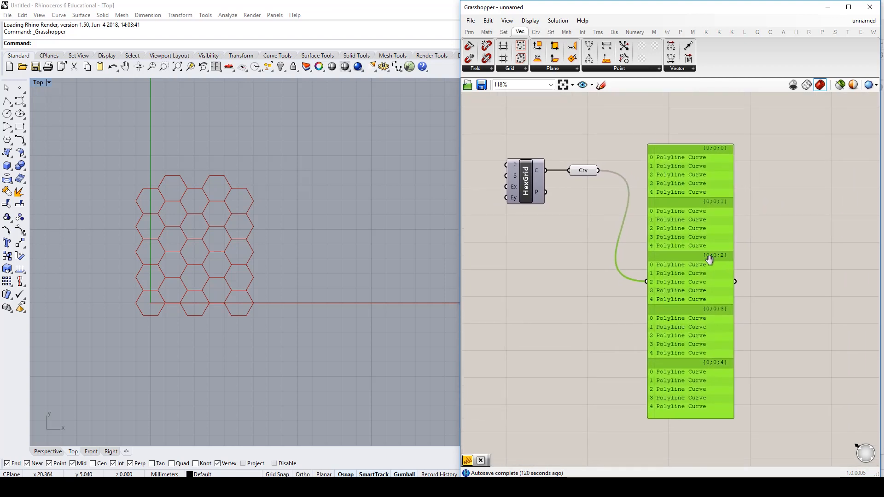
click(760, 226)
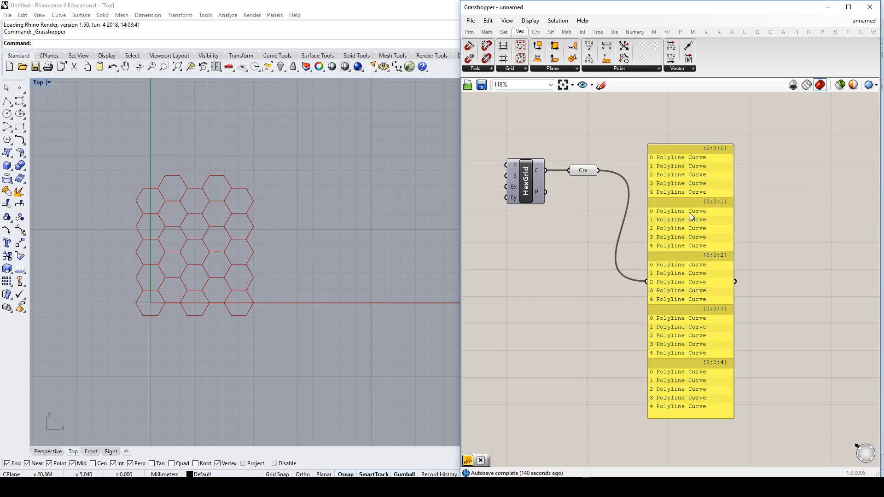
drag(685, 217, 696, 210)
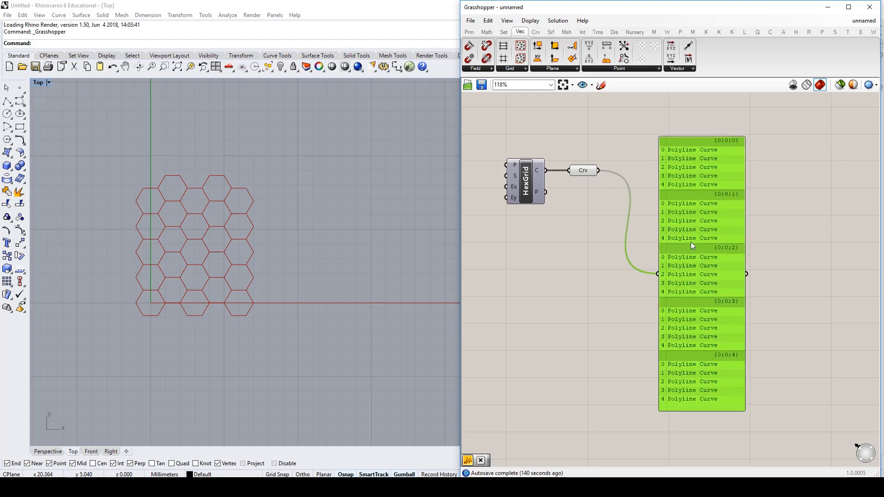
drag(691, 239, 692, 225)
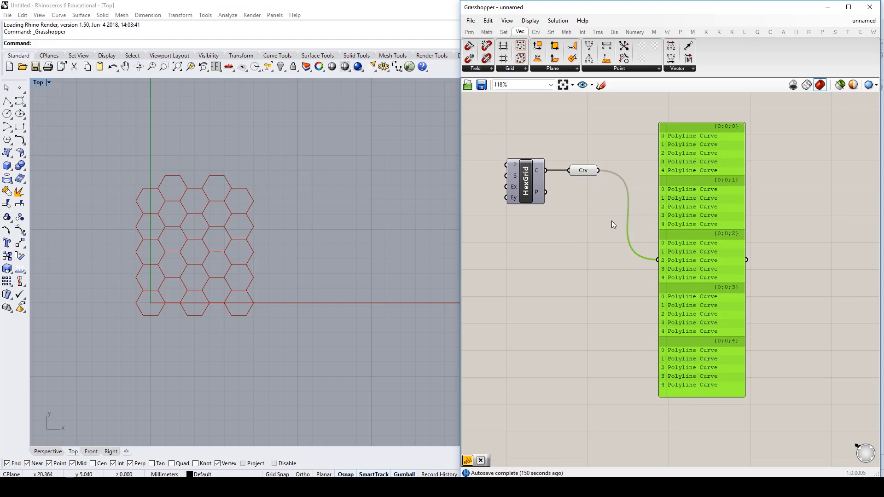
right_click(588, 173)
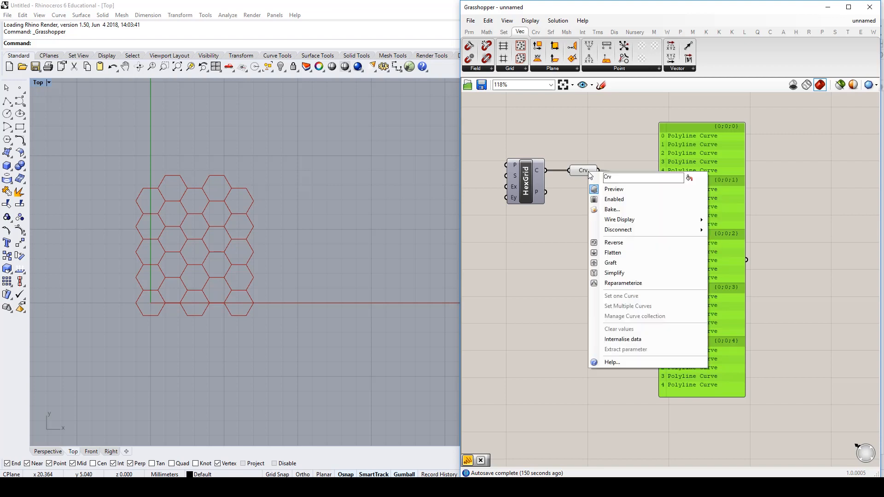
click(612, 253)
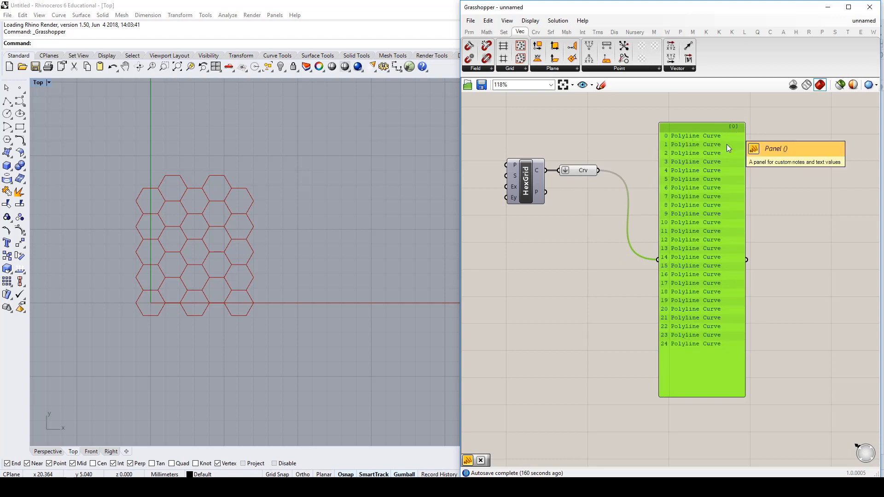
Delete the Panel connected to the Curve parameter
drag(726, 200, 747, 185)
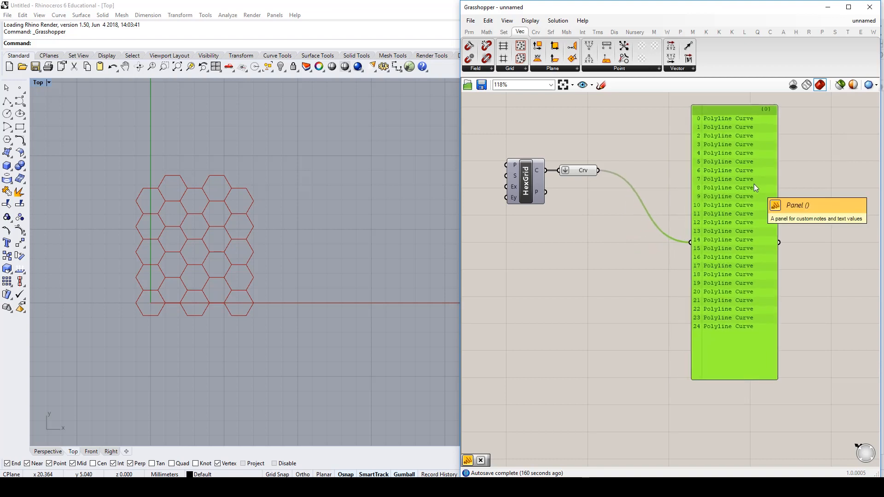
key(Delete)
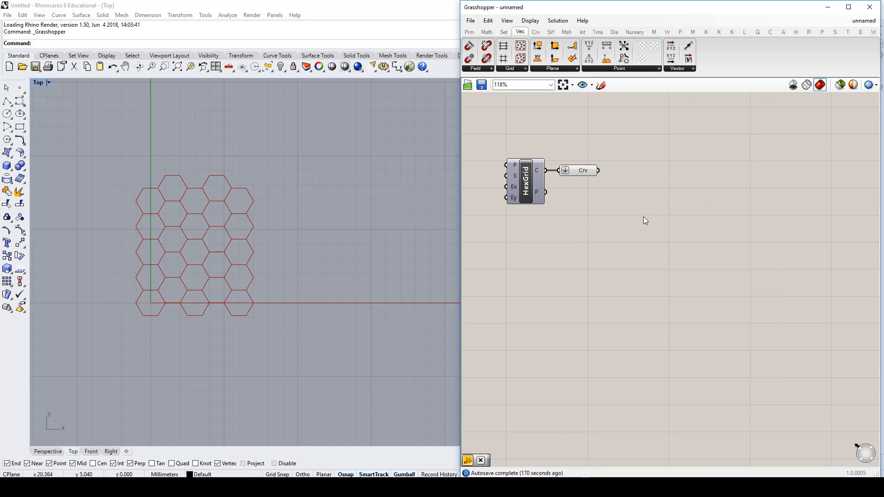
Move the HexGrid and Curve components together to free space on HexGrid's input side
right_drag(649, 217, 701, 225)
drag(690, 161, 669, 187)
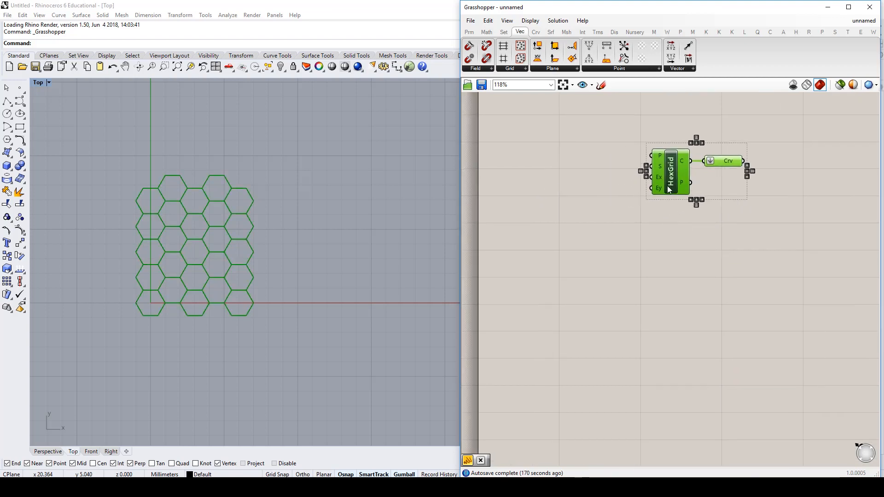
click(613, 187)
double_click(611, 186)
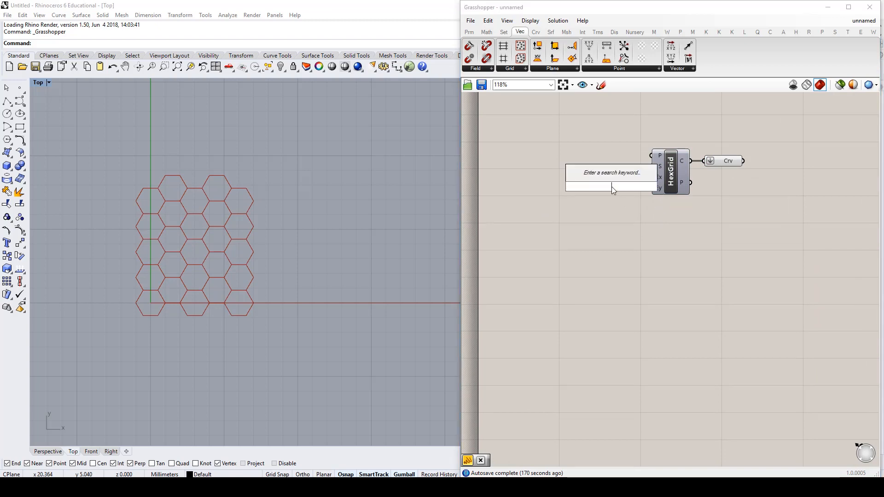
text(11)
key(Return)
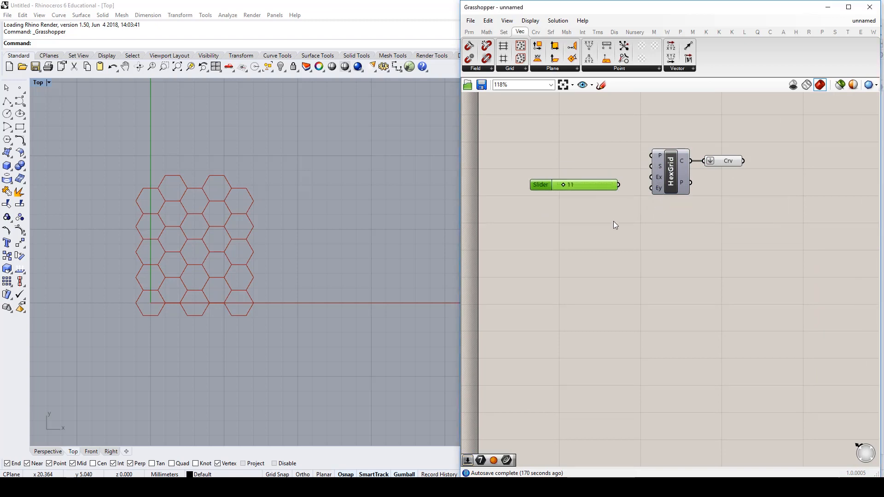
key(Delete)
Add a number slider with the value 10 and connect it to HexGrid's Extent X input
double_click(592, 206)
text(10)
key(Return)
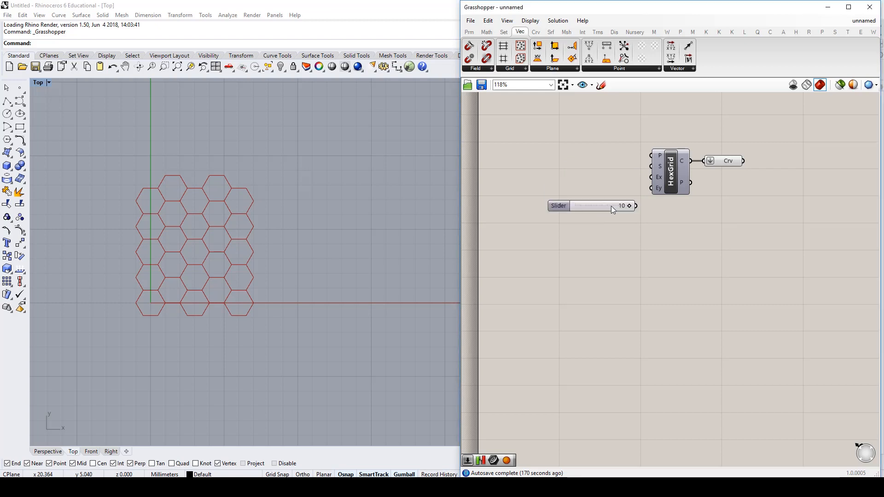
drag(612, 206, 651, 177)
Duplicate the Extent X slider and connect the copy, with the value 10, to HexGrid's Extent Y input
key(ctrl+c)
key(ctrl+v)
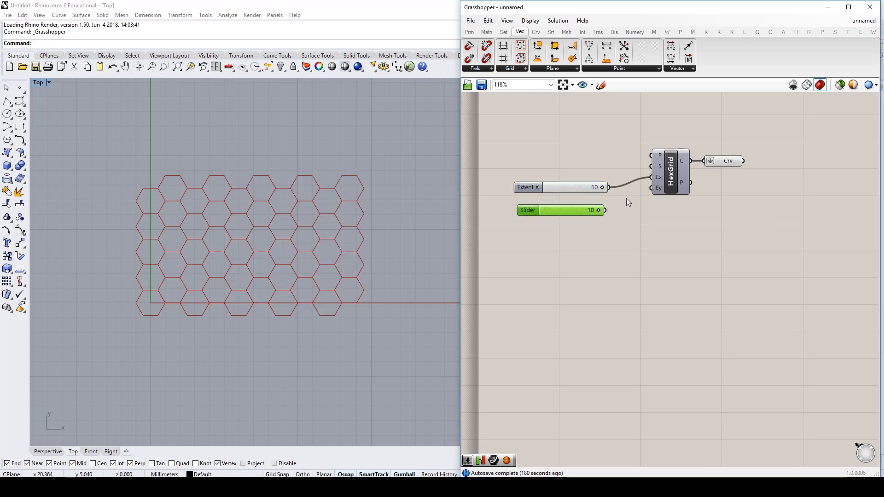
scroll(295, 253, down, 2)
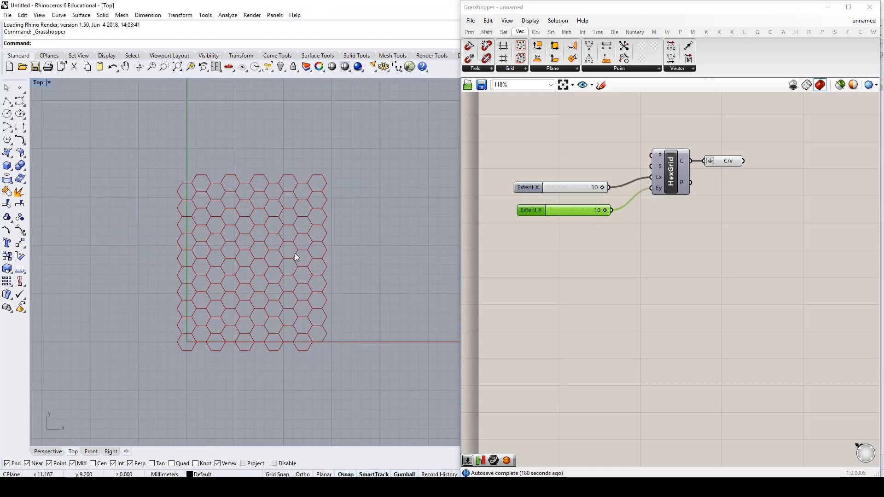
scroll(316, 246, up, 4)
right_drag(318, 237, 329, 235)
click(543, 246)
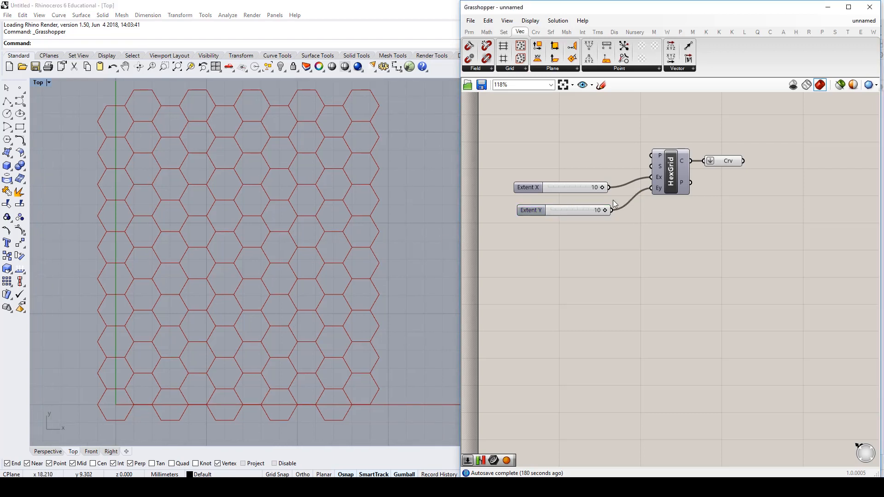
Line up the Extent X and Extent Y sliders, one above the other, level with their HexGrid inputs
drag(586, 187, 587, 178)
drag(587, 212, 586, 195)
right_drag(714, 199, 602, 248)
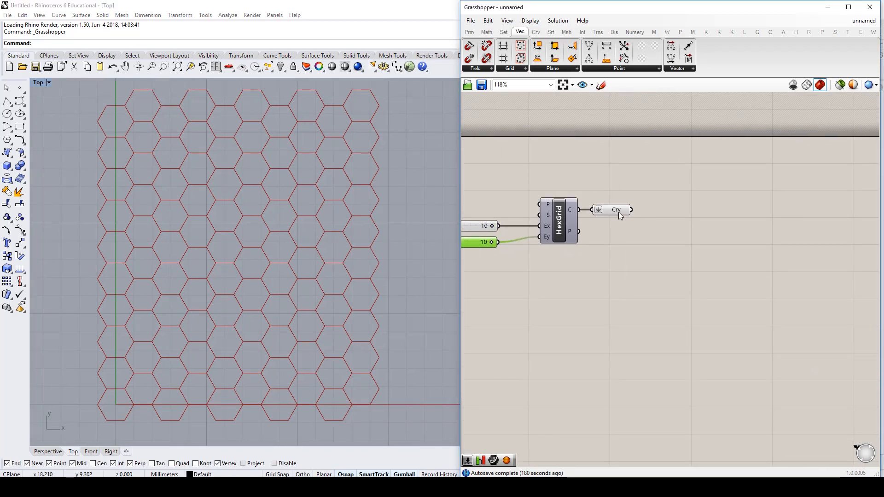
Switch to Rhino and place a single Point object inside the upper-right area of the hexagon grid in the Top view
mouse_move(618, 212)
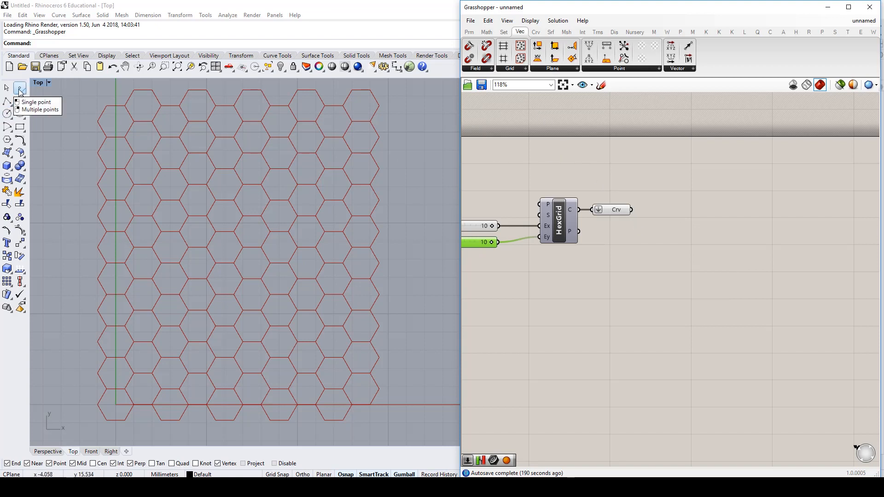
click(161, 5)
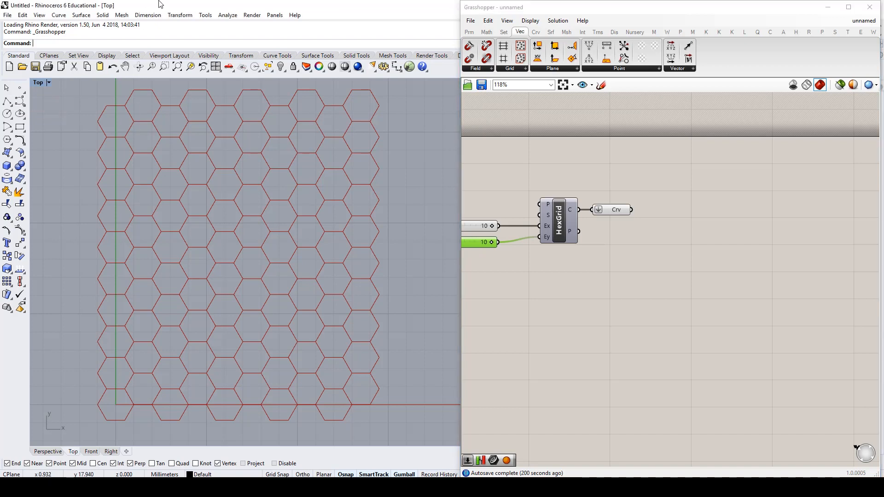
text(Point)
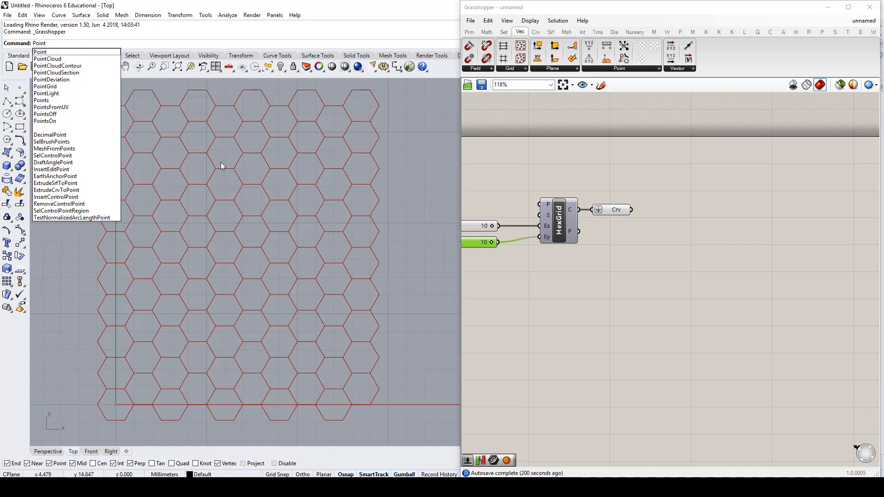
key(Return)
click(302, 172)
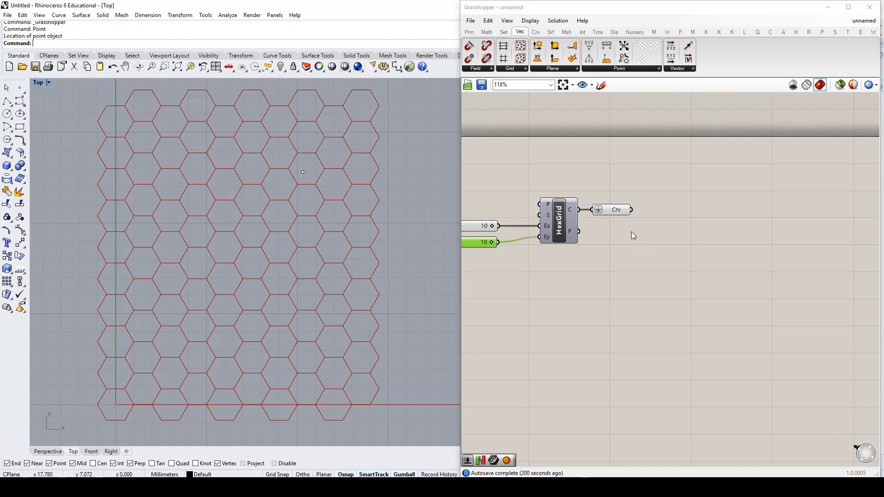
Add a Point parameter below HexGrid and reference the single Rhino point from the Top view in it
double_click(587, 292)
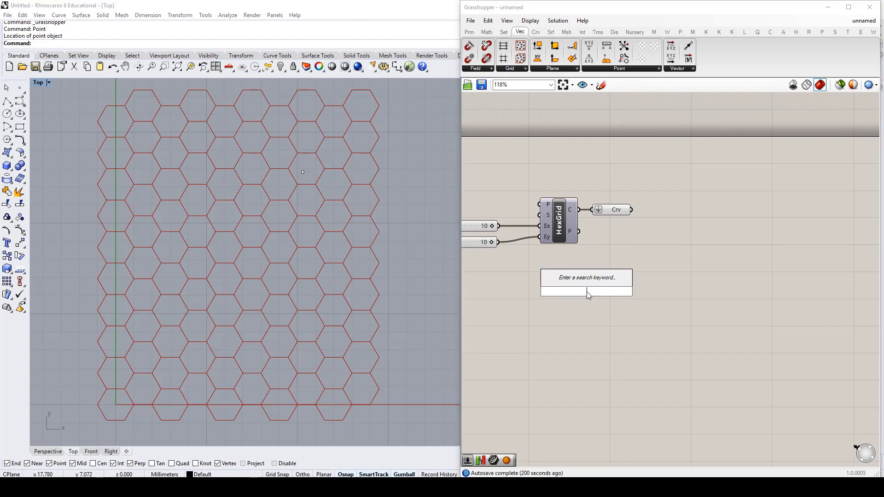
text(point)
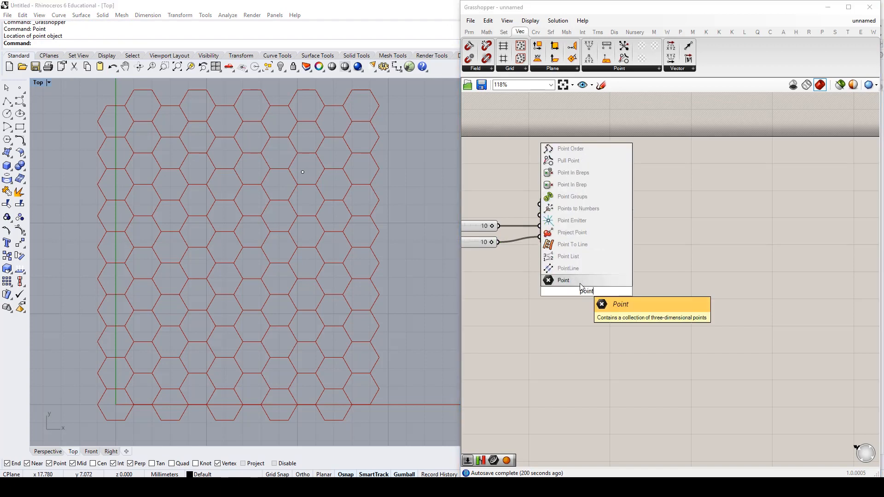
key(Return)
right_click(585, 292)
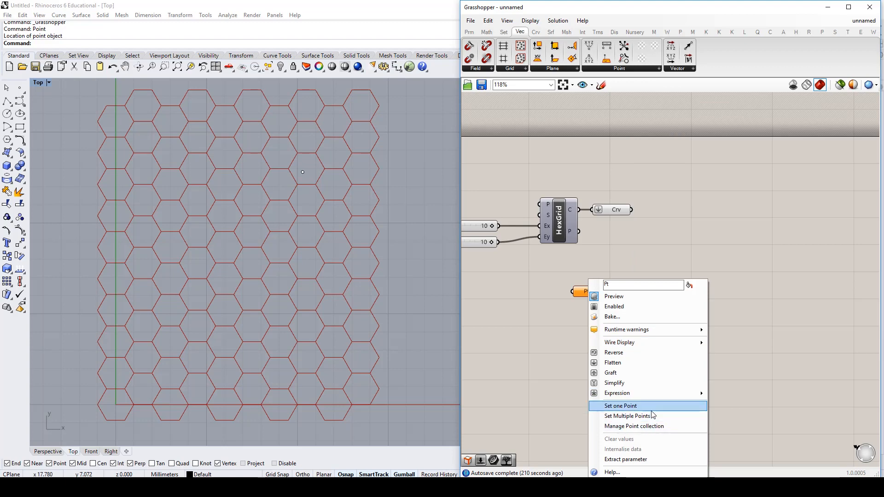
click(652, 410)
click(303, 173)
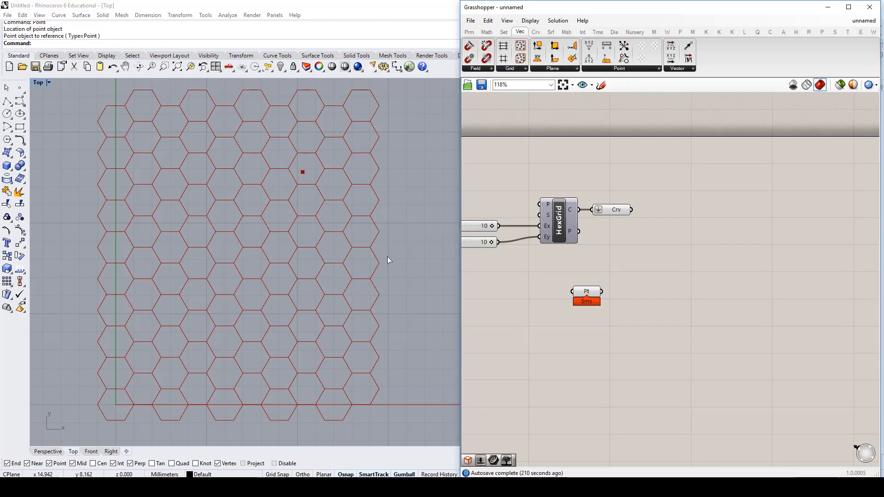
drag(612, 294, 613, 295)
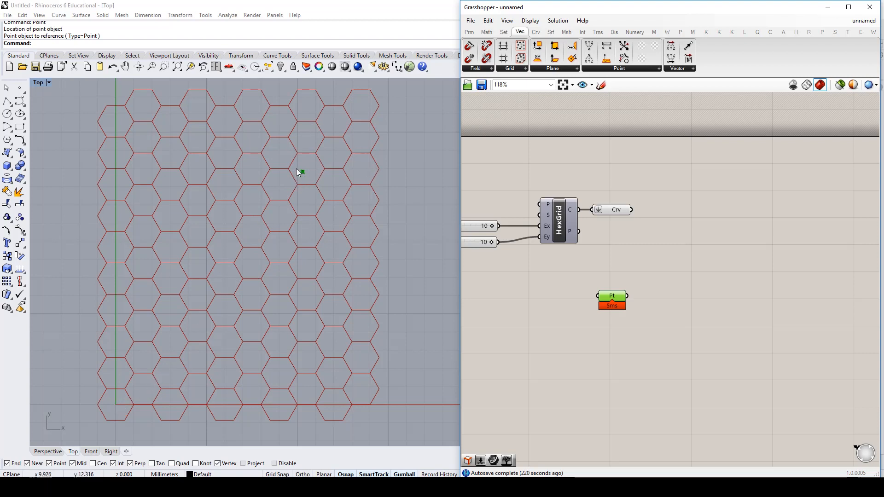
click(642, 271)
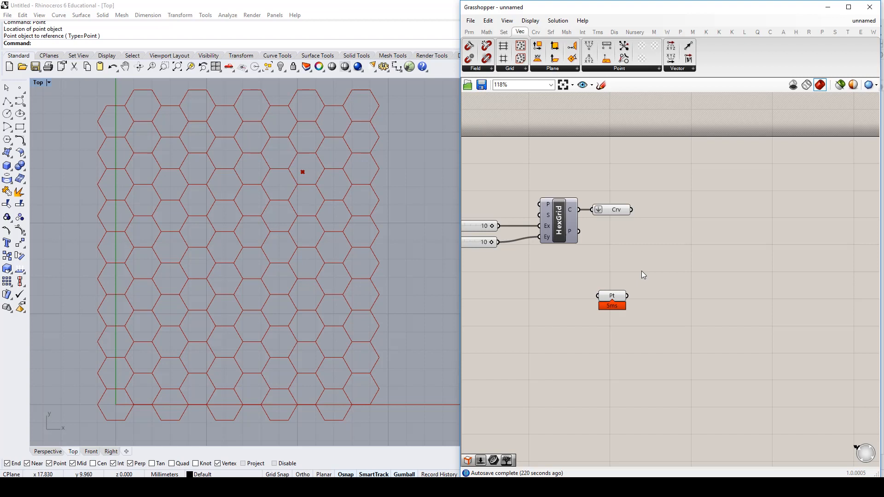
Add an Area component beside the flattened Curve parameter and feed the hexagon curves into its Geometry input
double_click(668, 255)
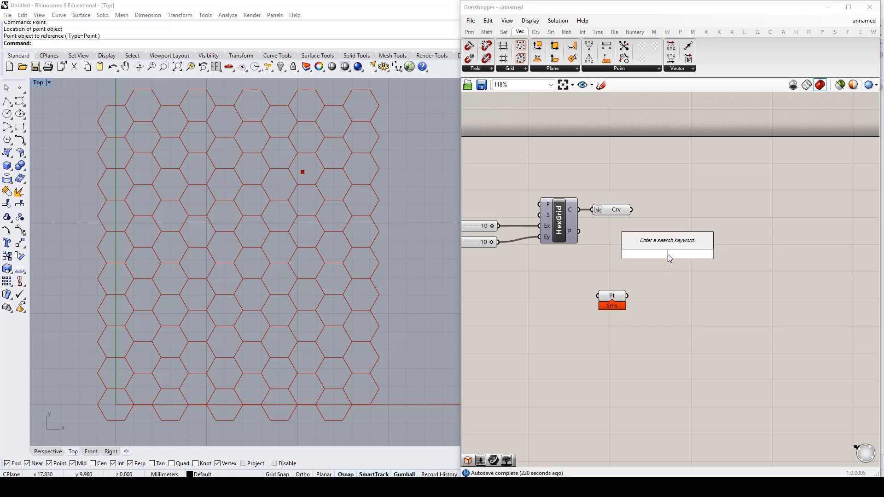
text(aree)
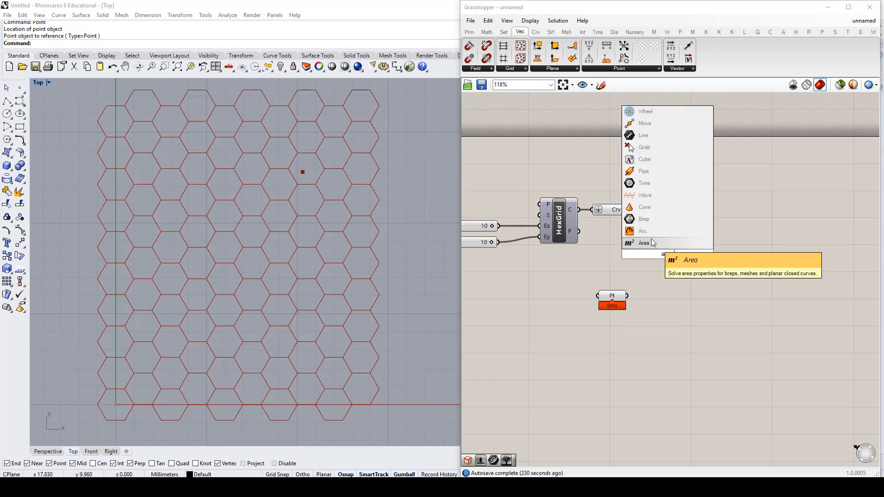
click(651, 240)
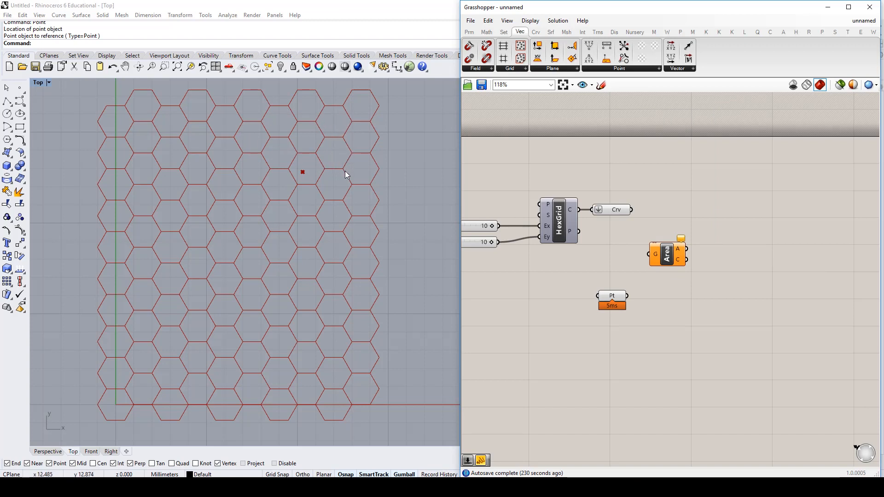
drag(679, 248, 687, 208)
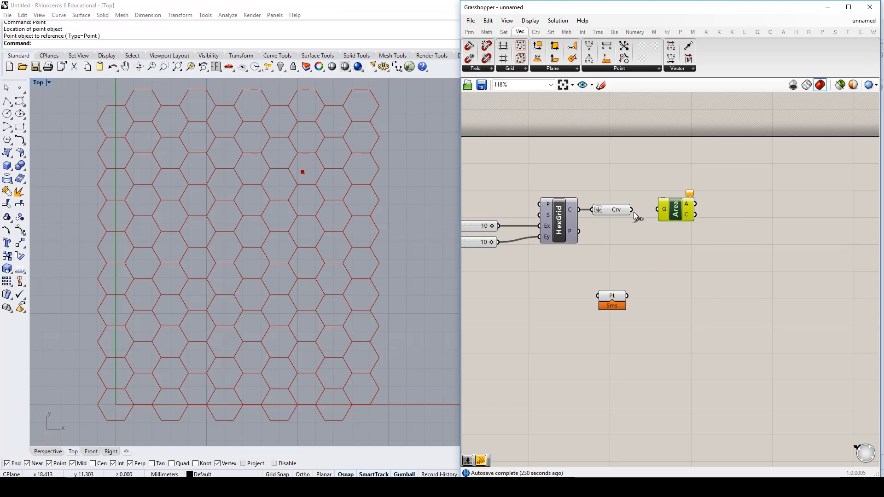
drag(632, 210, 658, 210)
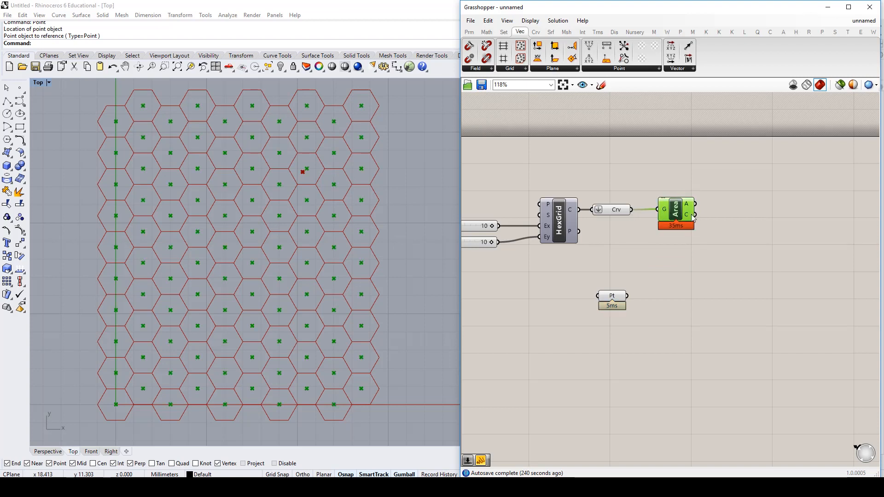
mouse_move(692, 219)
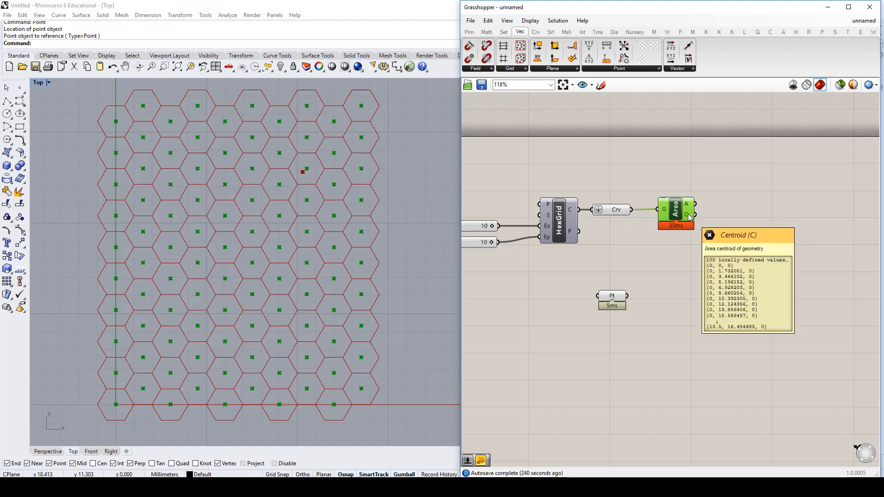
click(613, 299)
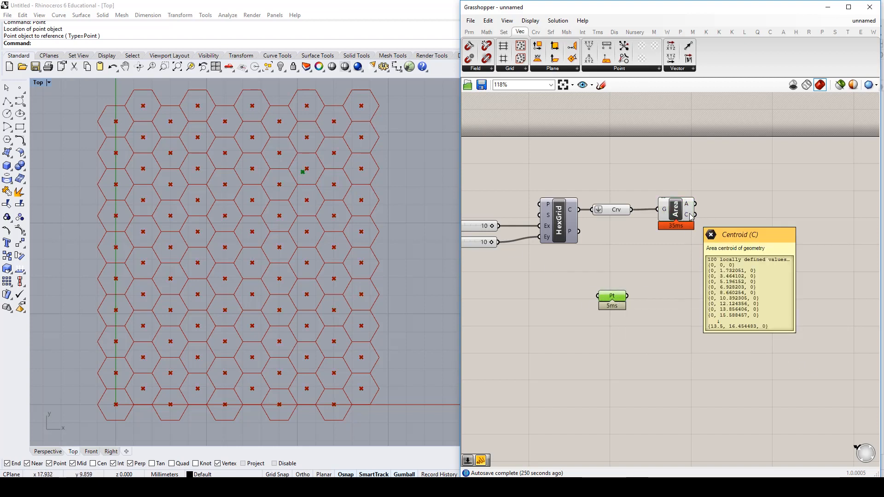
Add a Distance component and connect Area's Centroid output to input A and the Point parameter to input B
double_click(692, 295)
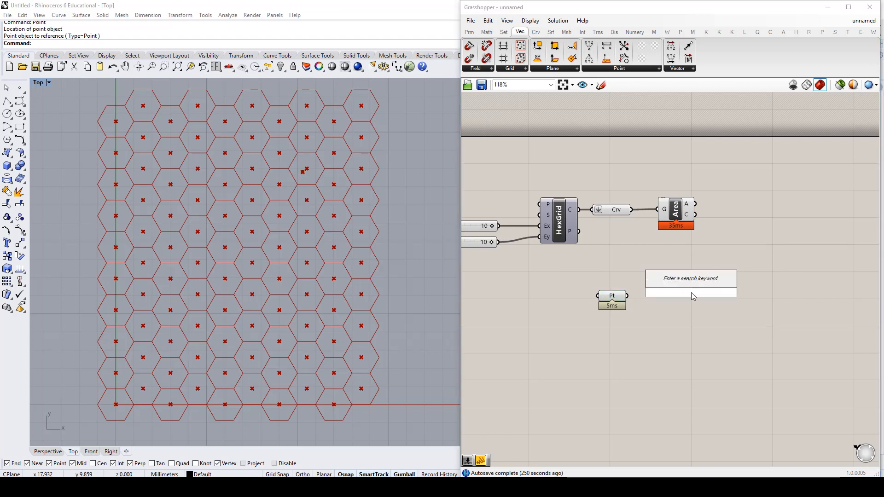
text(dist)
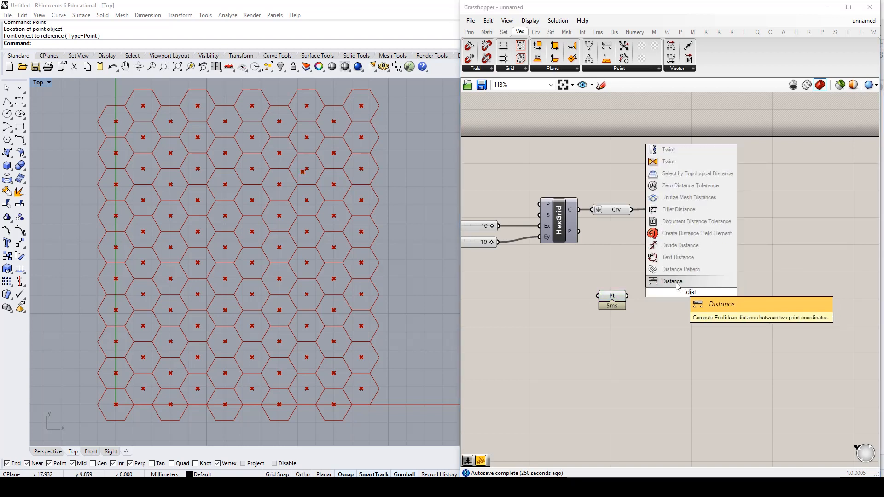
key(Return)
drag(678, 296, 716, 295)
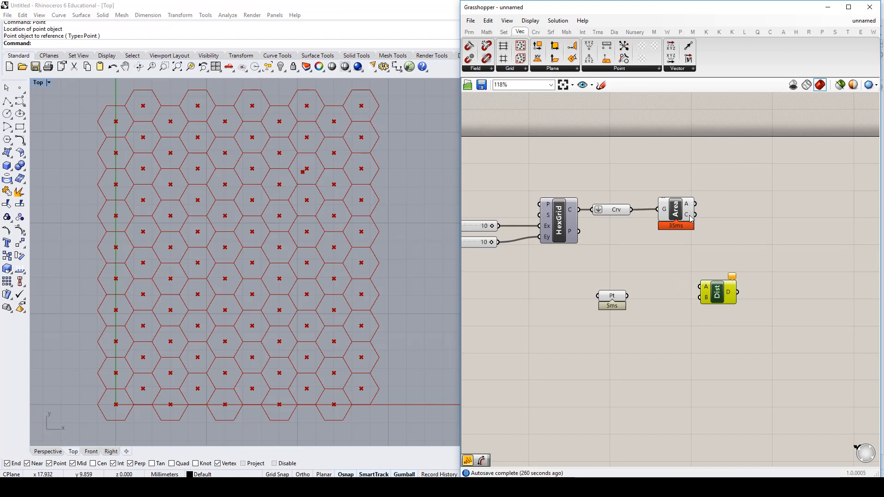
drag(696, 216, 700, 286)
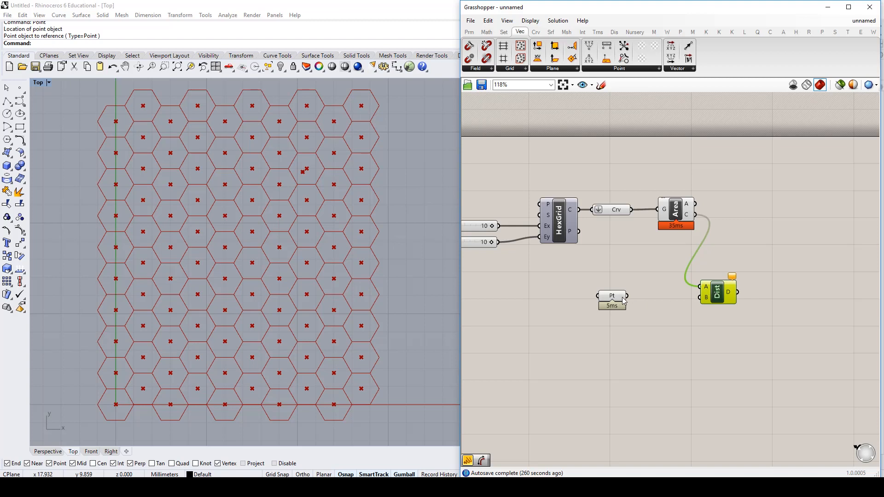
drag(627, 296, 709, 292)
Add a Panel fed by the Distance output, enlarge it and place it well clear of the Distance component
right_drag(731, 295, 640, 272)
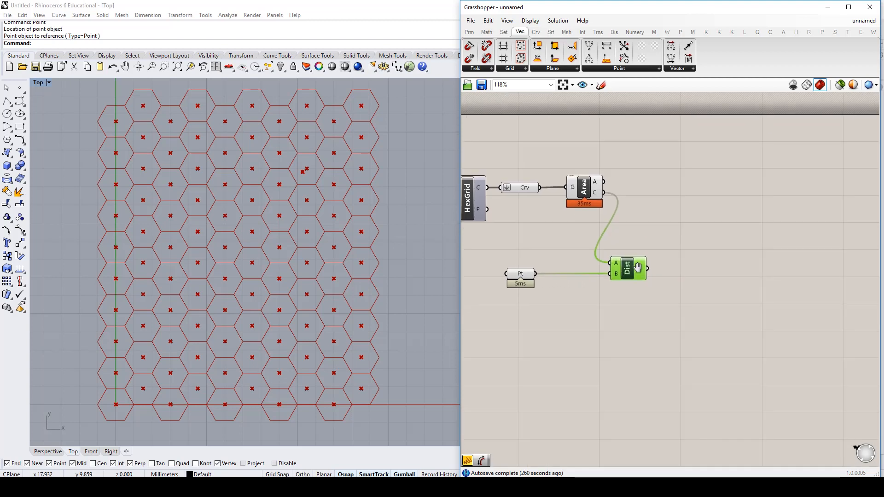
click(469, 31)
click(657, 196)
drag(684, 234, 702, 268)
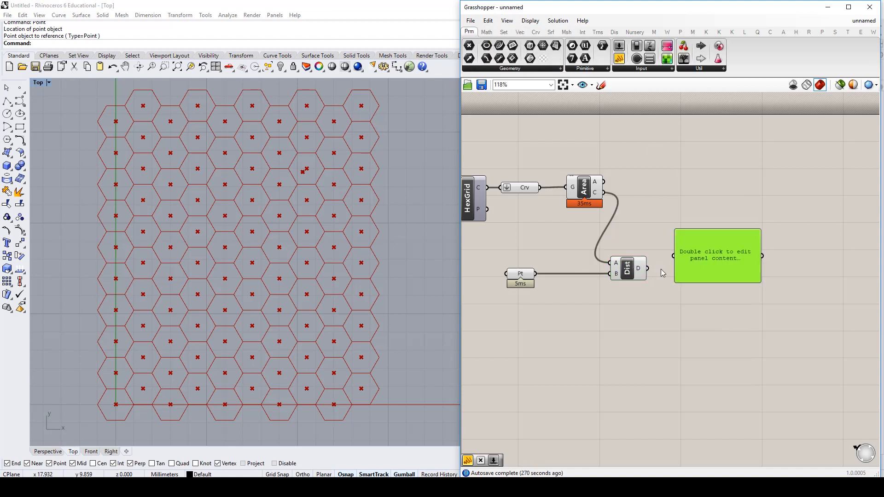
click(661, 269)
drag(644, 269, 674, 256)
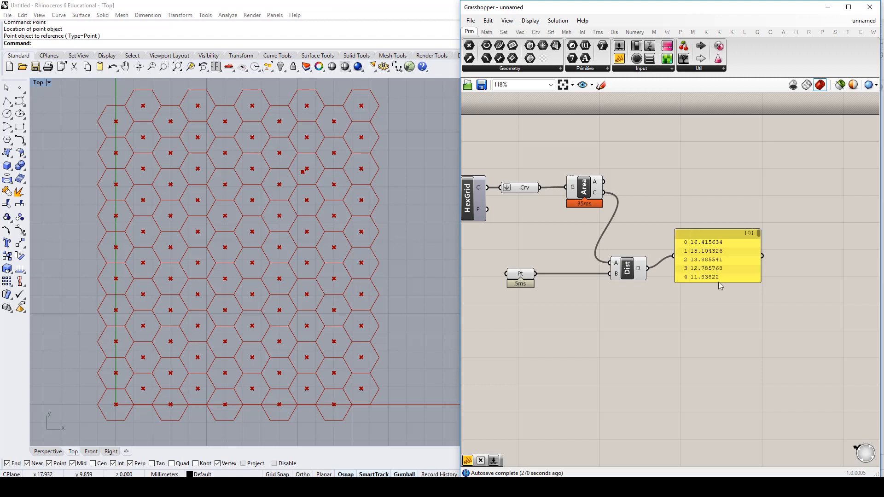
drag(758, 254, 814, 270)
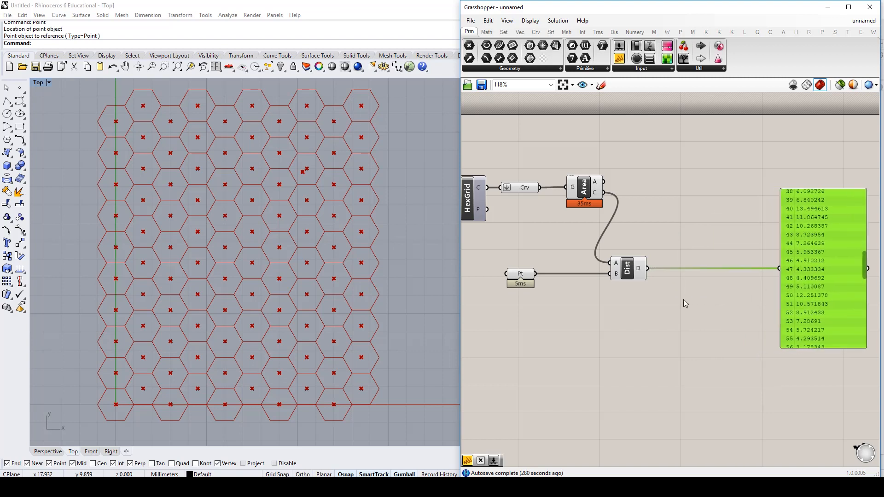
Add a Bounds component below the Distance output and connect the distances to its Numbers input
click(691, 311)
double_click(692, 314)
text(bounds)
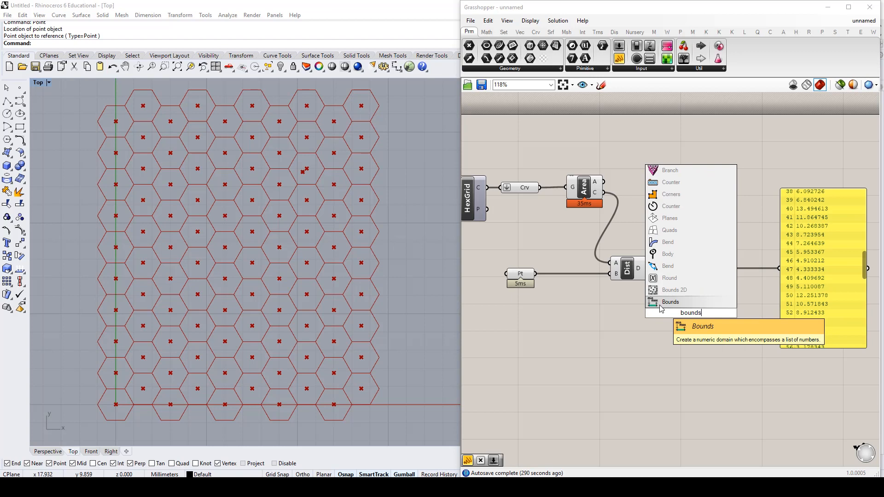
click(662, 306)
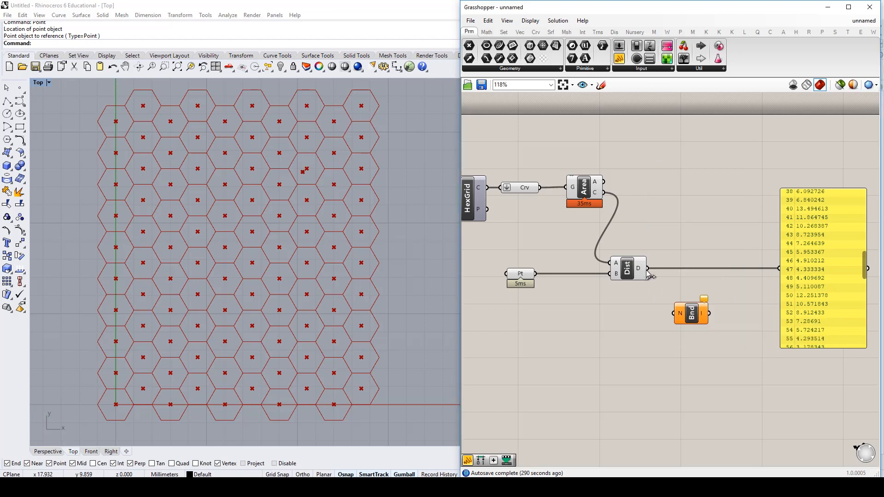
drag(647, 269, 676, 319)
Feed the panel from the Bounds output instead of the distances, then shrink it and align it beside Bounds
mouse_move(707, 320)
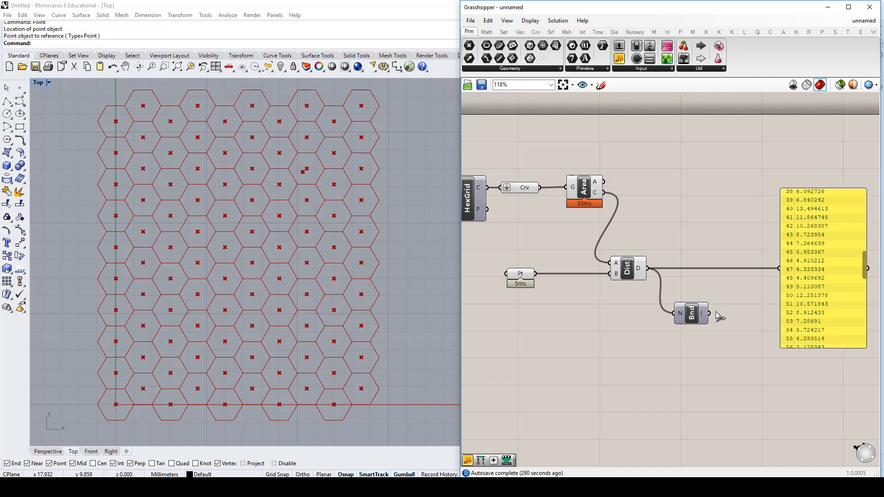
drag(713, 314, 780, 269)
right_drag(808, 329, 739, 335)
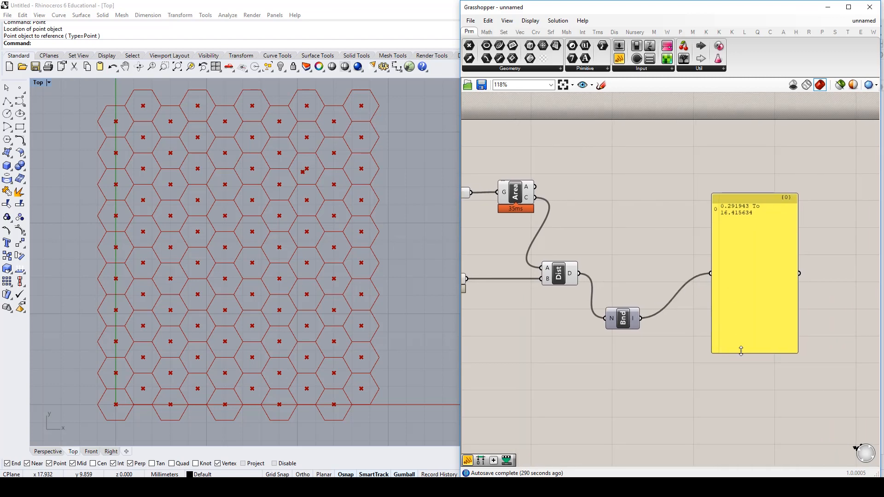
drag(741, 350, 664, 380)
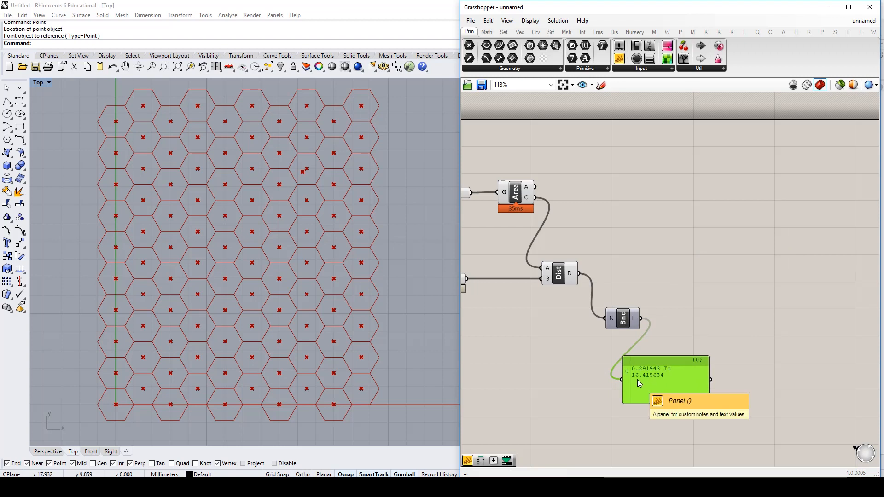
drag(663, 369, 721, 311)
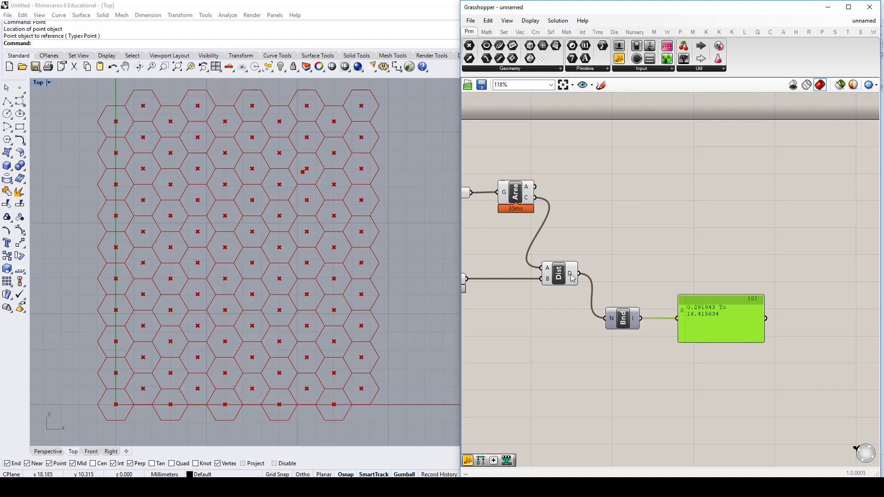
Add a uniform Scale component and place it in the free space above the Bounds panel
mouse_move(571, 275)
double_click(634, 213)
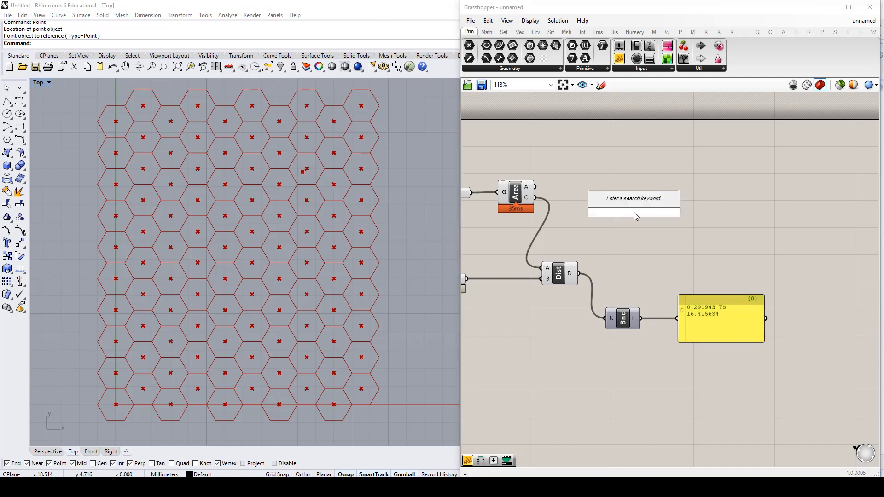
text(scale)
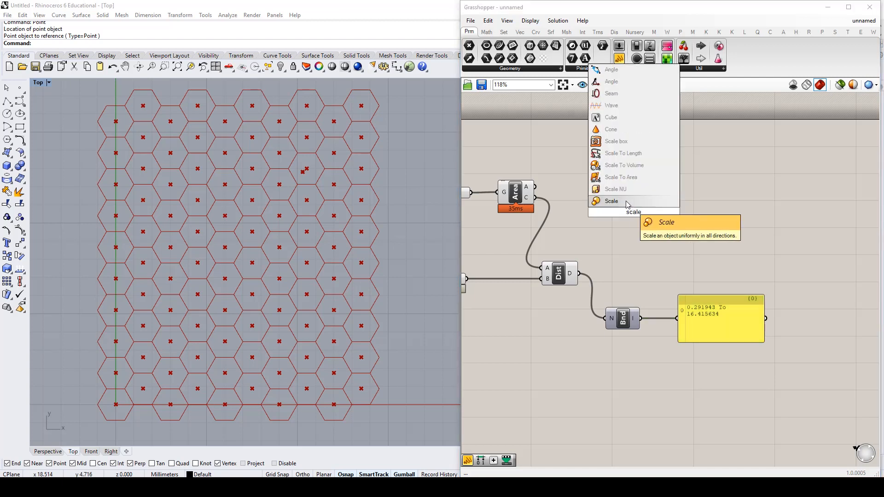
click(628, 203)
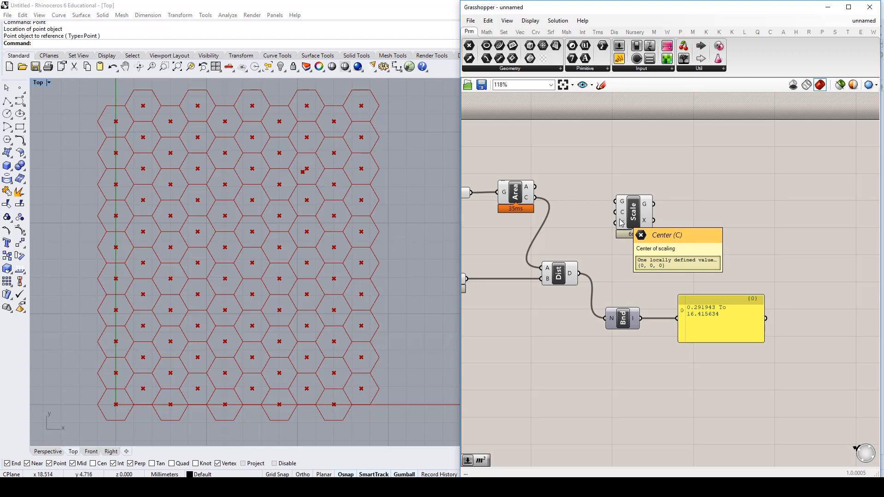
drag(623, 225, 653, 208)
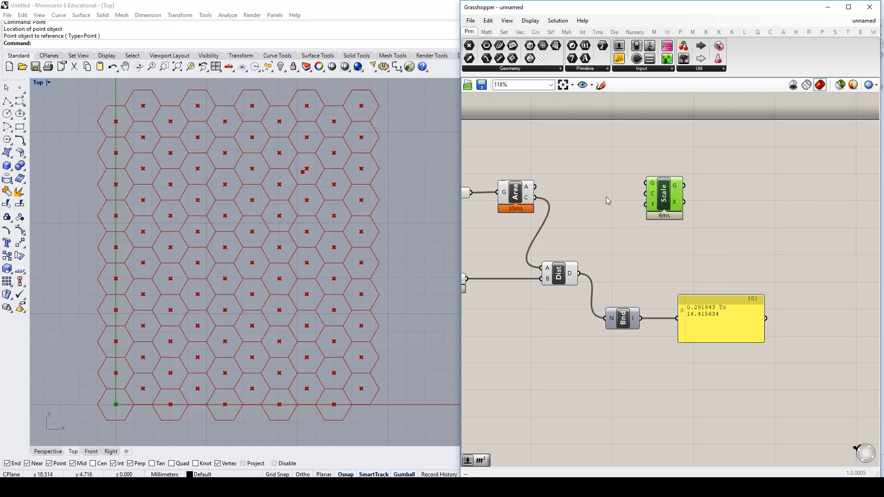
Connect the flattened Curve parameter to Scale's Geometry input and move Area below the new wire, nudging Scale slightly upward
right_drag(606, 197, 647, 203)
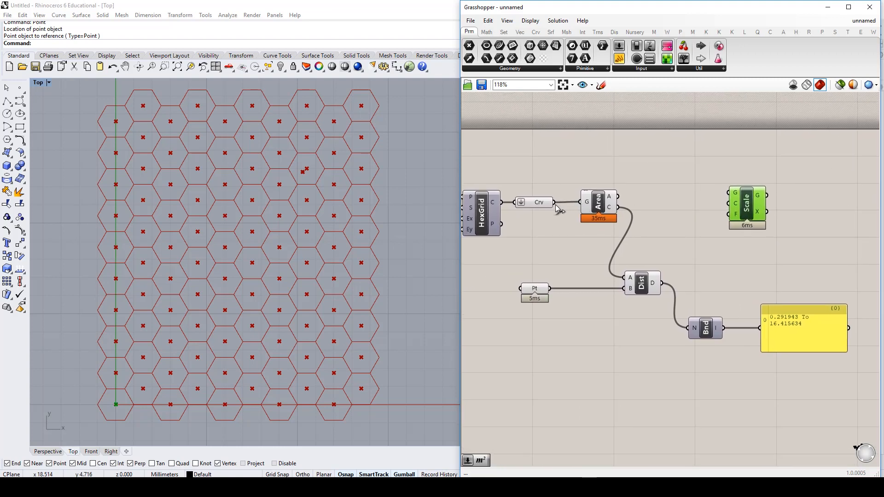
drag(618, 196, 729, 193)
drag(607, 209, 605, 235)
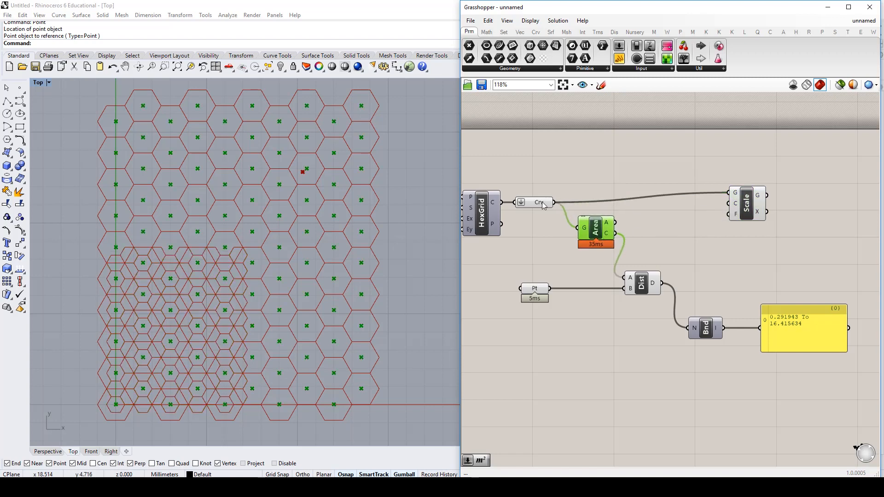
drag(760, 207, 763, 203)
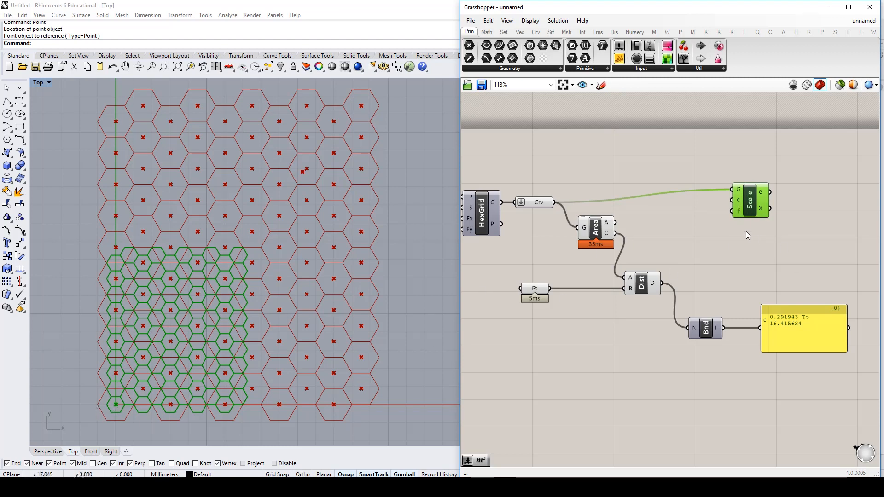
mouse_move(737, 193)
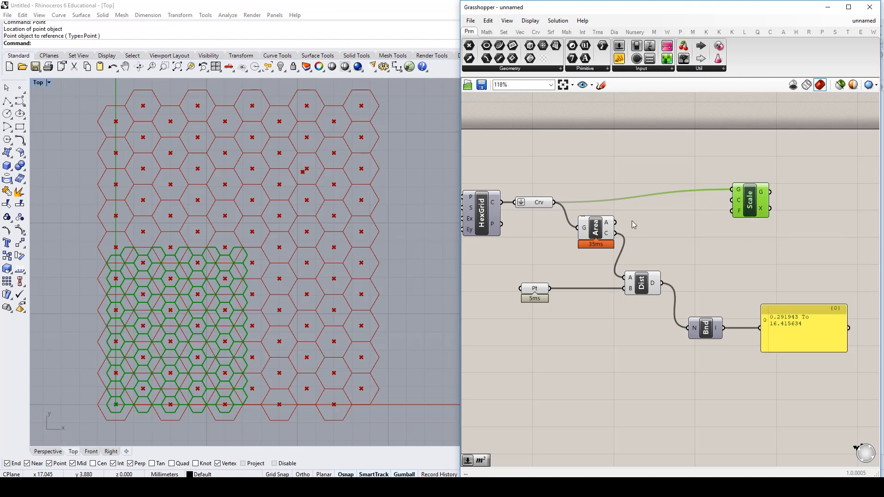
Connect Area's centroids to Scale's Center input and the Distance output to its Factor input, nudging Scale slightly
drag(616, 234, 734, 205)
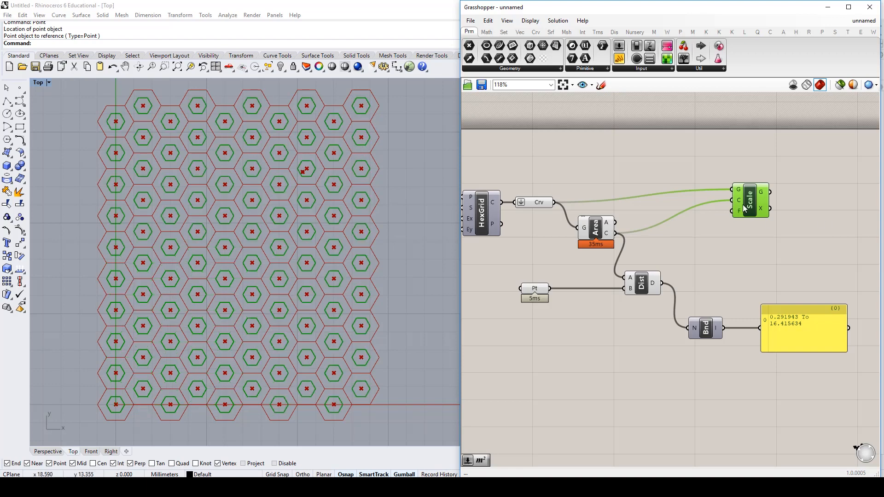
drag(746, 210, 741, 213)
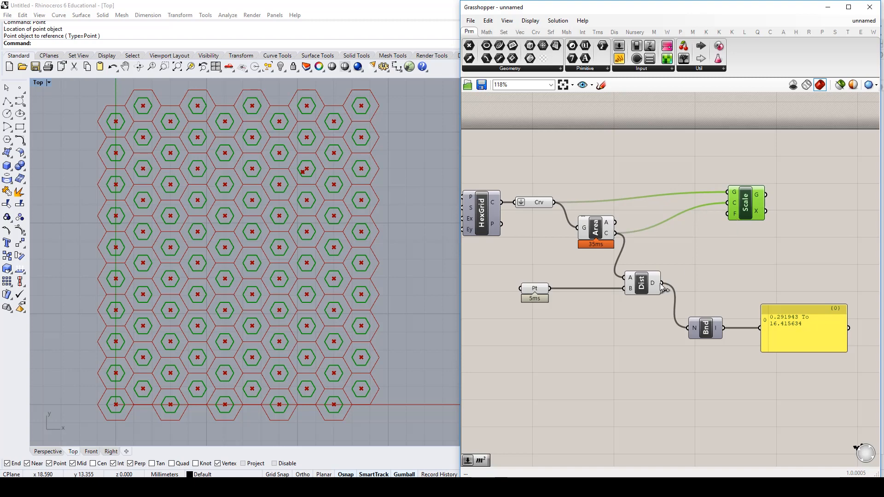
drag(661, 283, 730, 225)
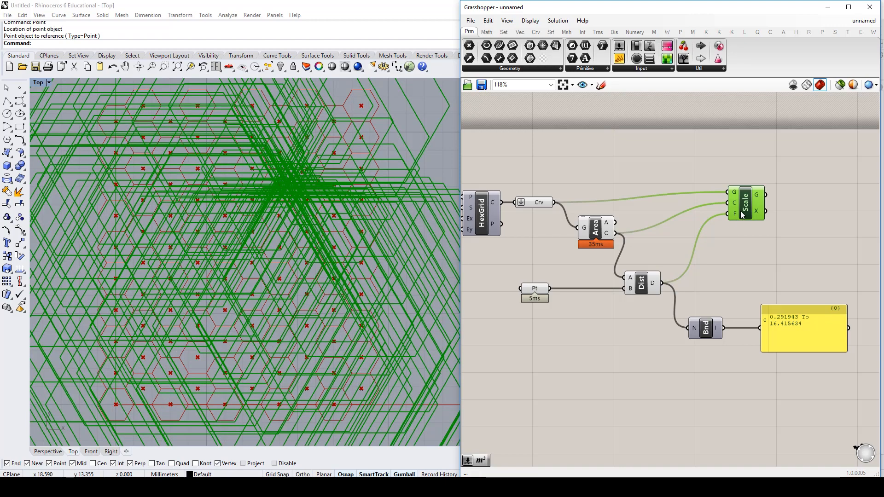
scroll(325, 178, down, 3)
scroll(331, 177, up, 5)
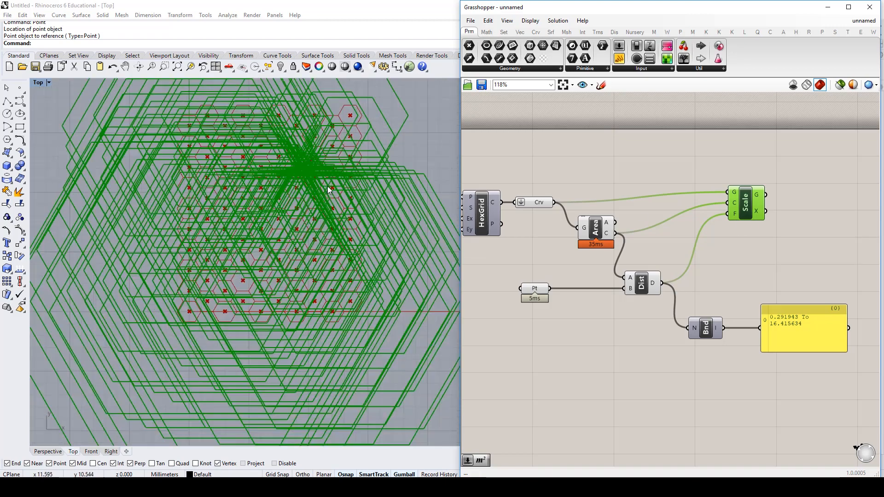
scroll(328, 186, down, 2)
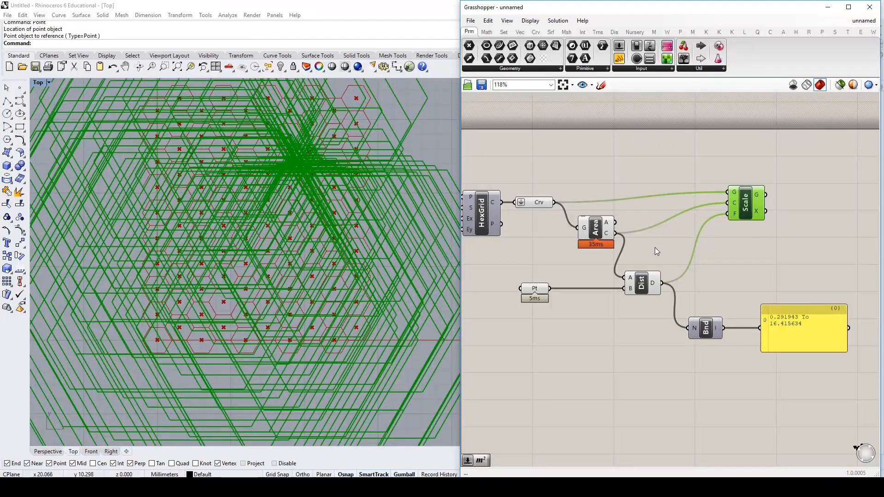
Hide the previews of the Curve, Area and Distance components, keeping the attractor Point parameter's preview on
drag(674, 166, 521, 312)
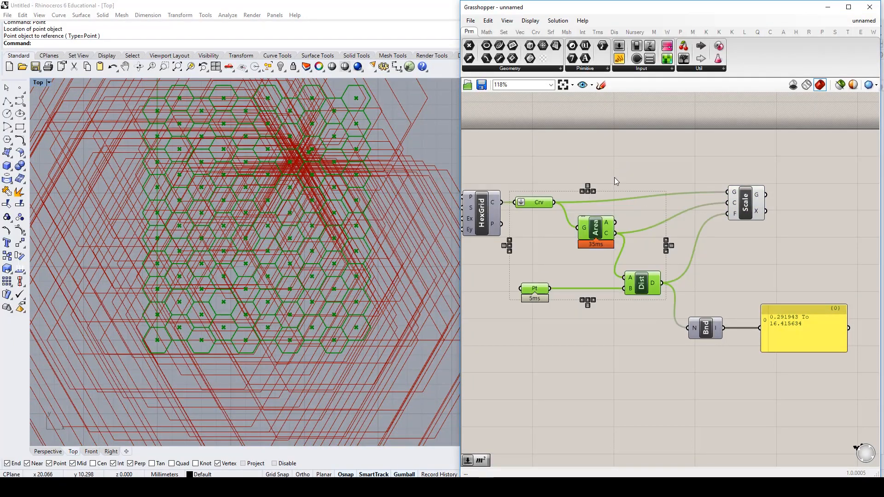
right_click(643, 164)
click(668, 174)
click(619, 178)
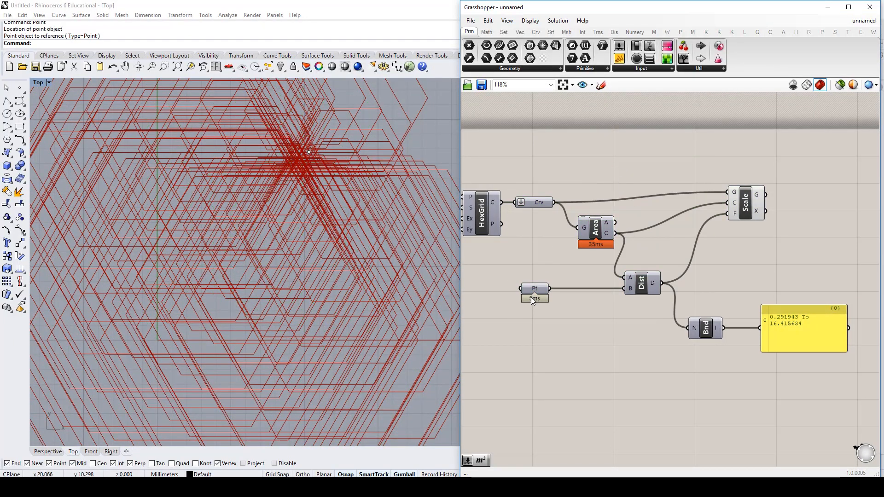
right_click(542, 286)
click(571, 300)
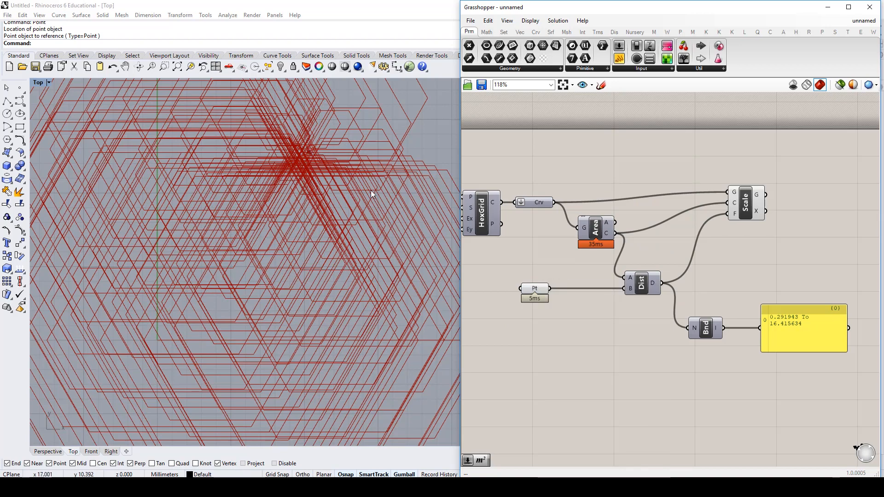
scroll(324, 234, up, 1)
scroll(324, 234, down, 2)
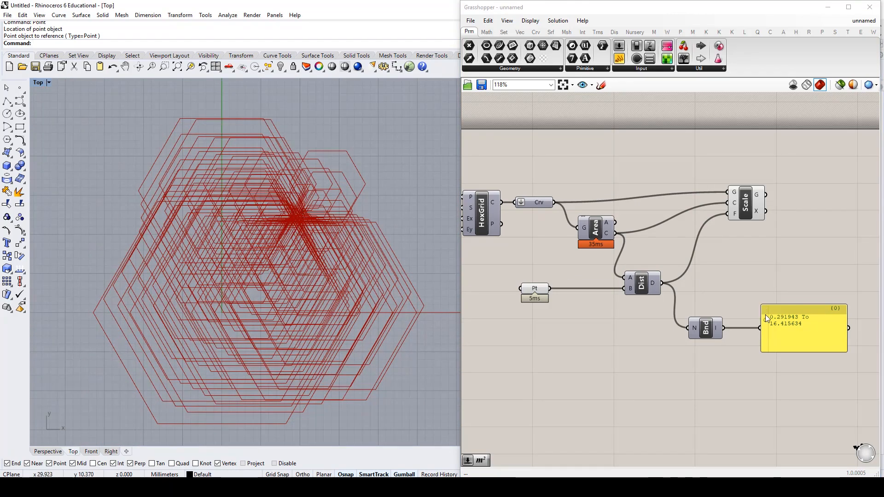
scroll(214, 313, up, 5)
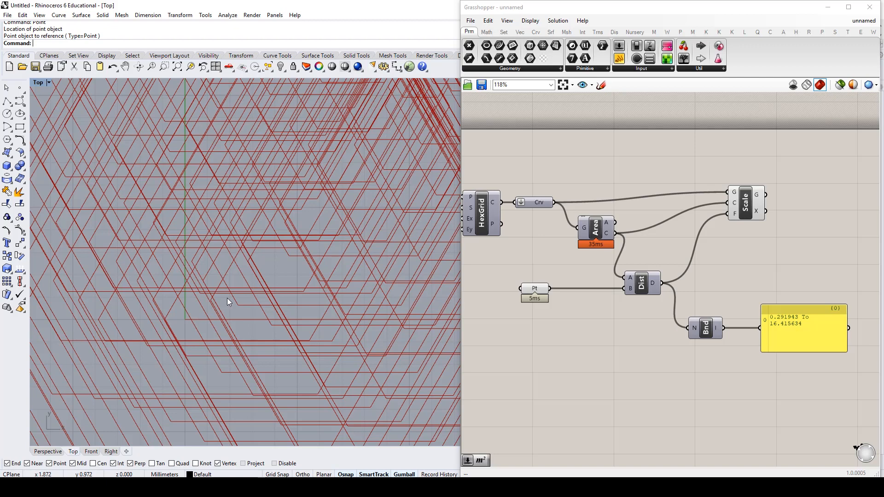
drag(228, 298, 379, 134)
scroll(382, 161, down, 4)
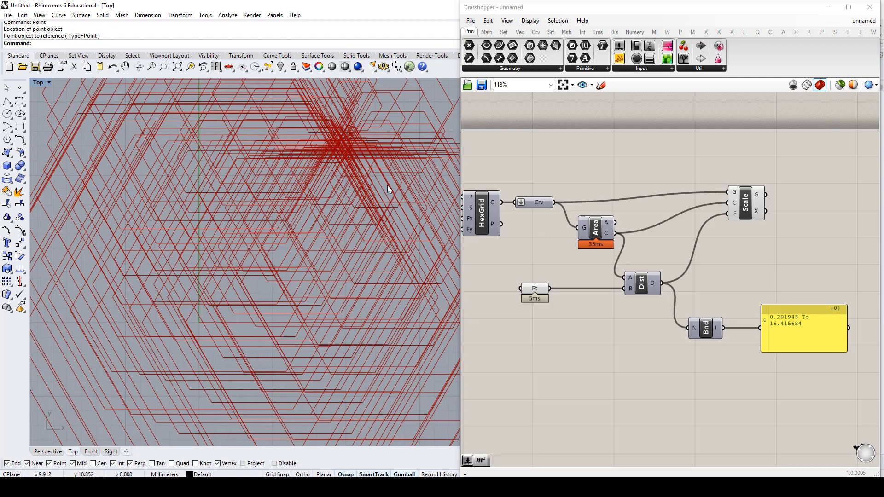
Widen the Bounds panel so that the domain fits on a single line
right_drag(788, 338, 730, 324)
scroll(730, 325, up, 3)
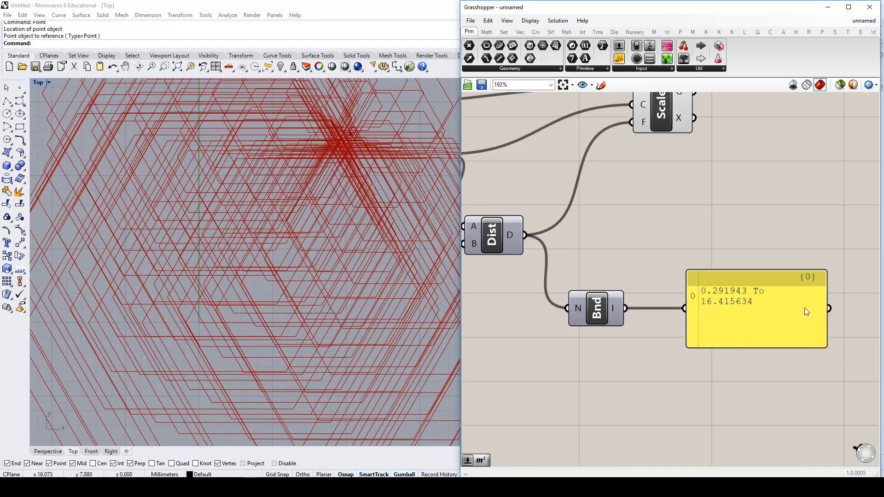
drag(826, 328, 883, 322)
right_drag(822, 308, 780, 300)
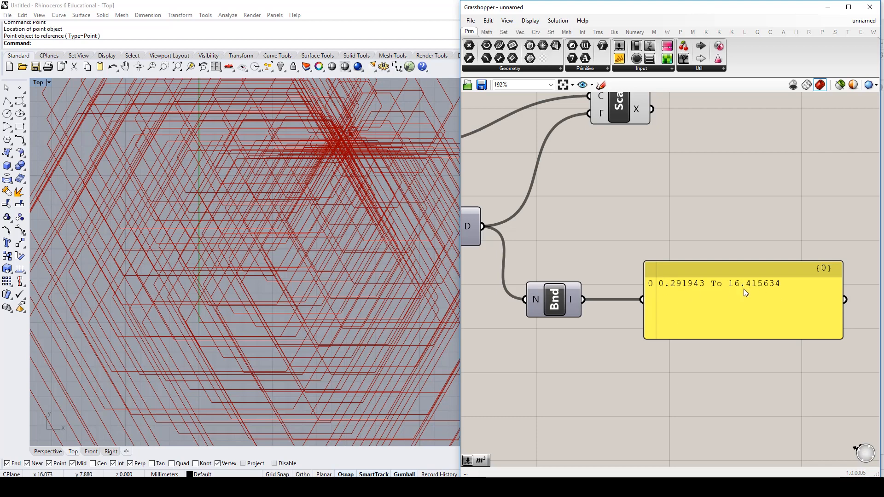
right_drag(506, 273, 581, 280)
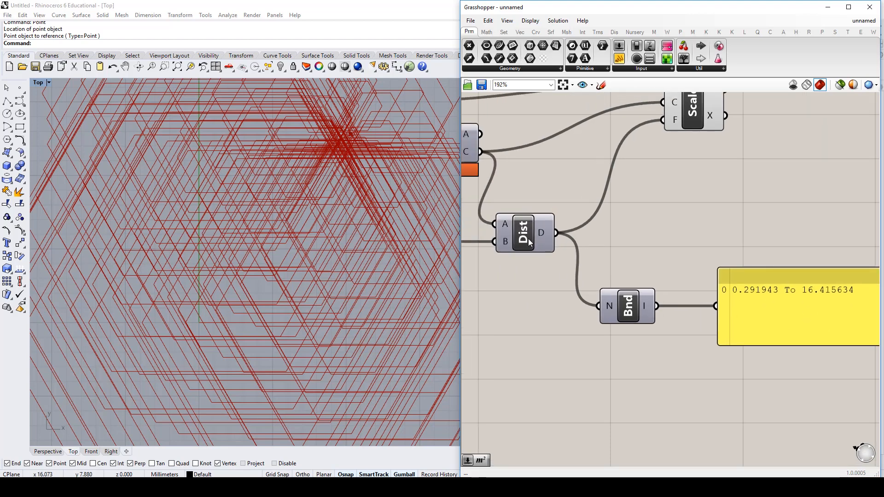
scroll(805, 294, down, 3)
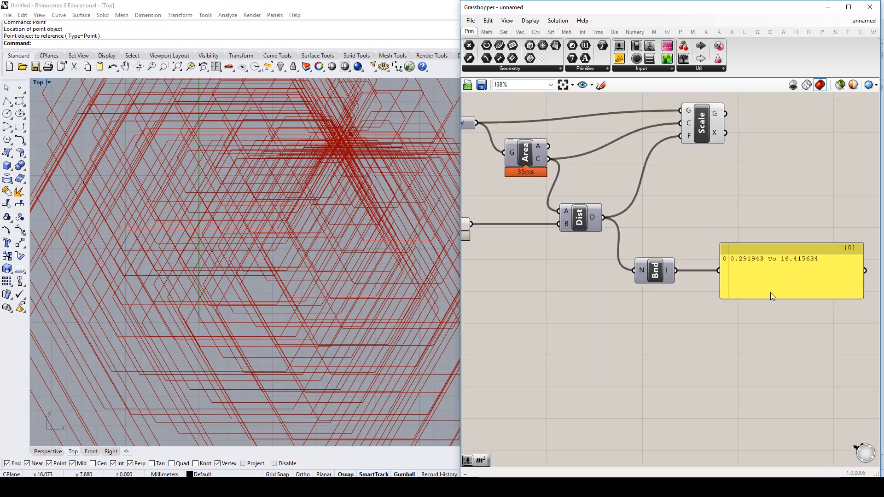
Move Bounds and its panel lower and add a Remap Numbers component in the space above the panel
drag(785, 330, 654, 259)
drag(767, 306, 774, 364)
click(729, 266)
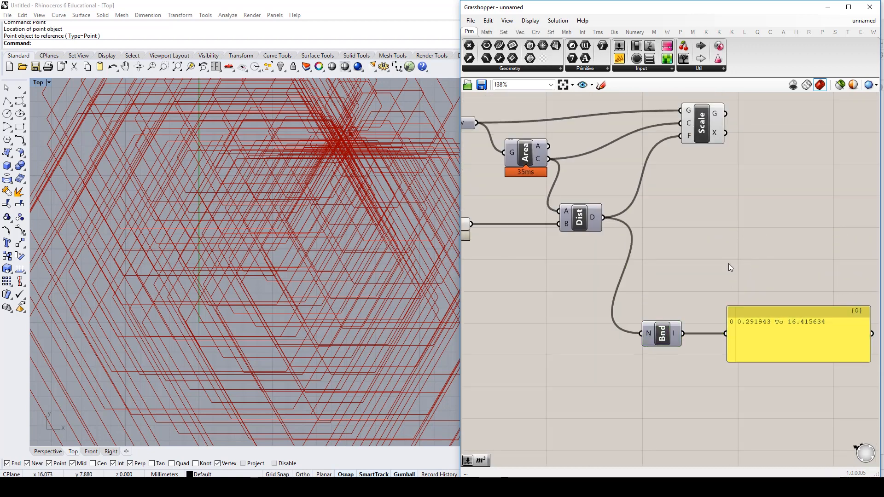
double_click(728, 260)
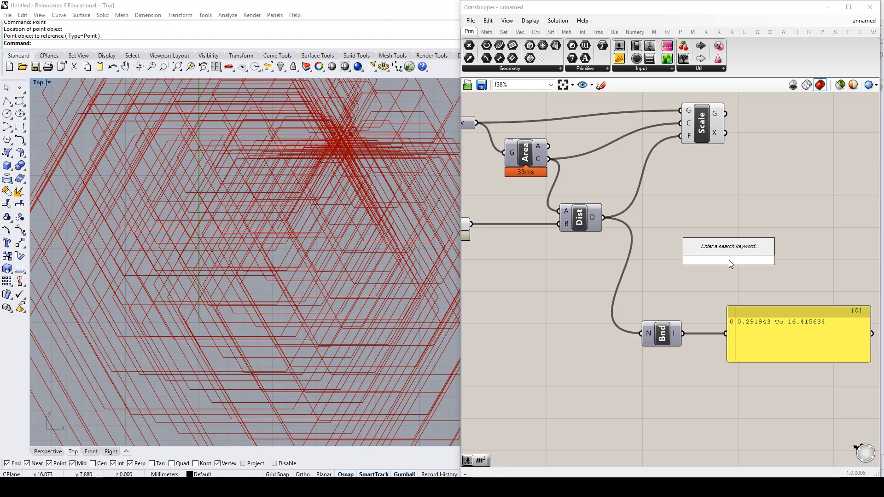
text(remap)
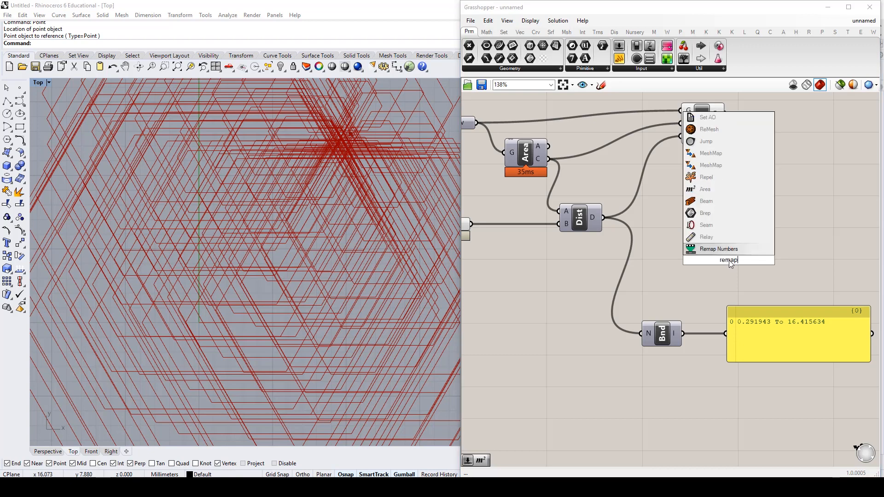
key(Return)
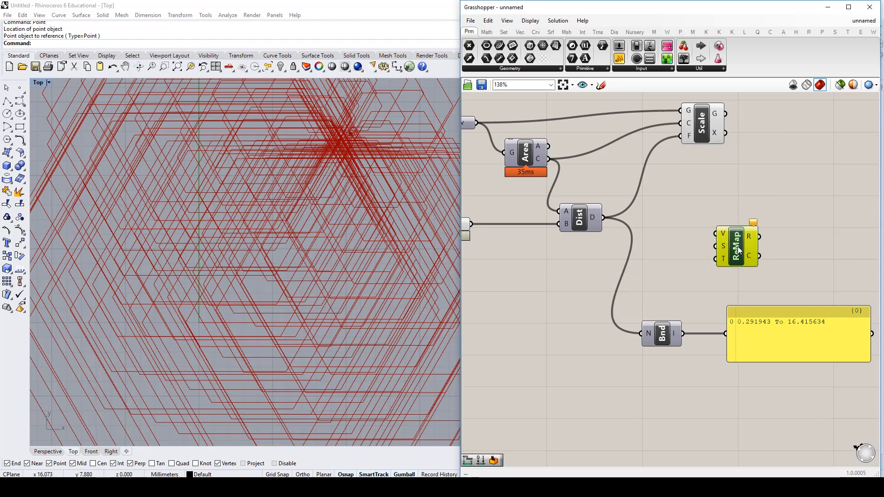
Move Scale farther away from Area and Distance to leave room for the ReMap component
right_drag(717, 168, 694, 204)
drag(681, 170, 810, 162)
click(779, 205)
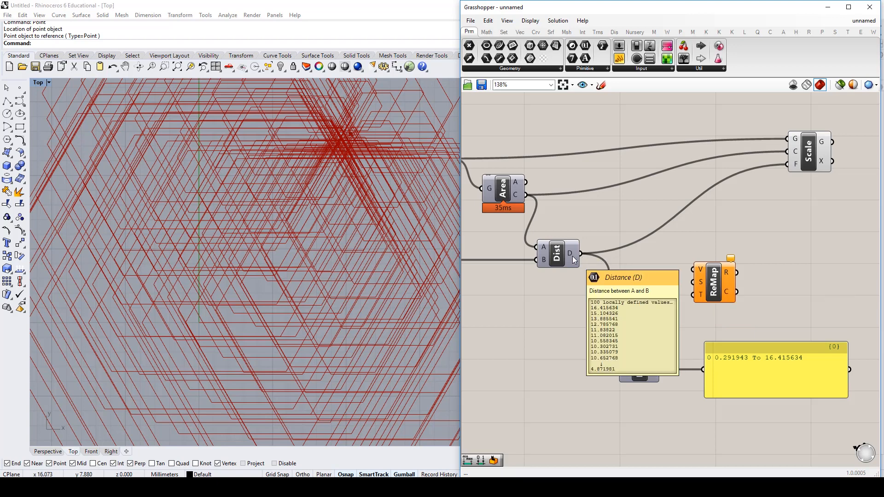
Connect the distances to ReMap's Value input and the Bounds domain to its Source input, then align ReMap with the Distance output
drag(574, 256, 692, 269)
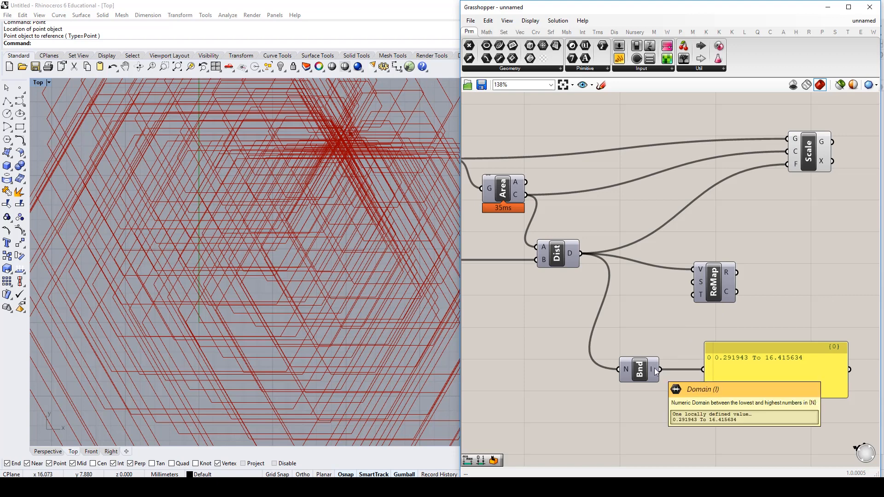
drag(654, 368, 690, 288)
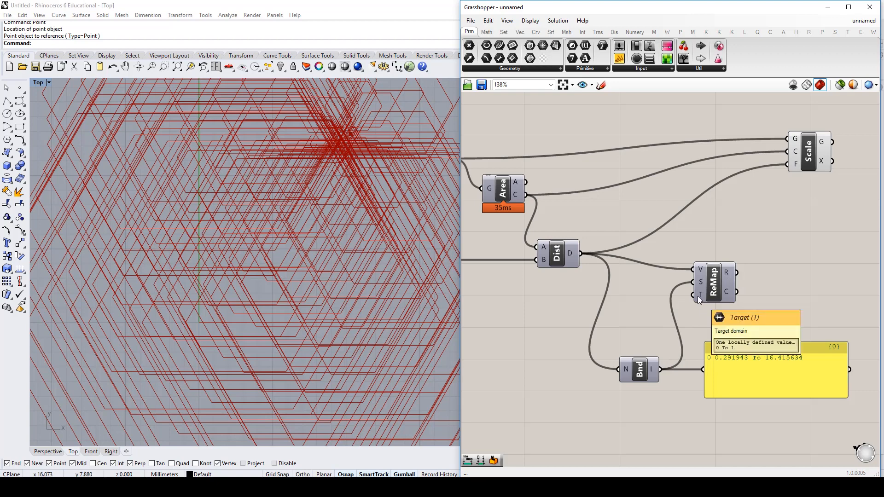
right_drag(698, 296, 643, 275)
drag(644, 274, 702, 265)
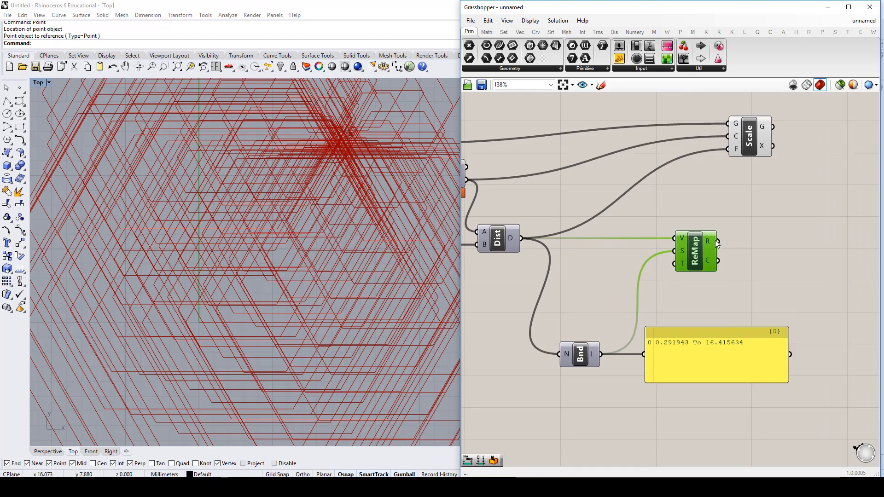
Feed Scale's Factor input from ReMap's mapped values instead of the raw distances
drag(727, 240, 731, 158)
right_drag(335, 201, 302, 248)
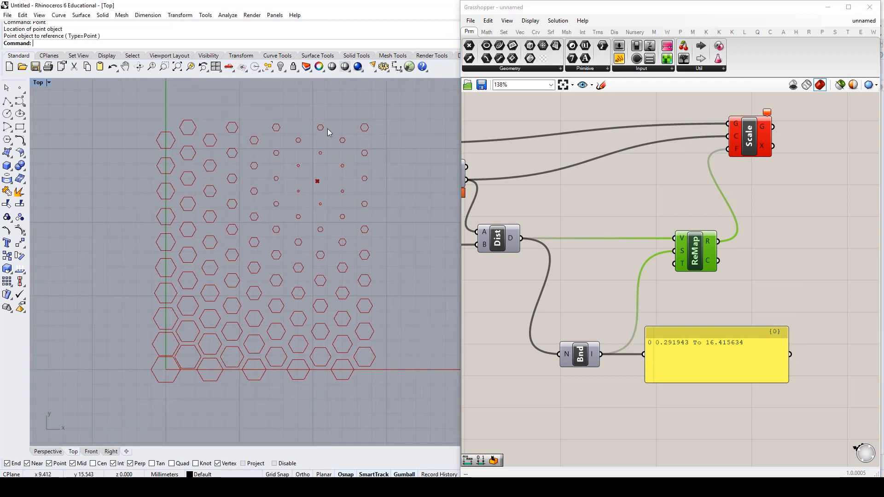
scroll(289, 249, up, 4)
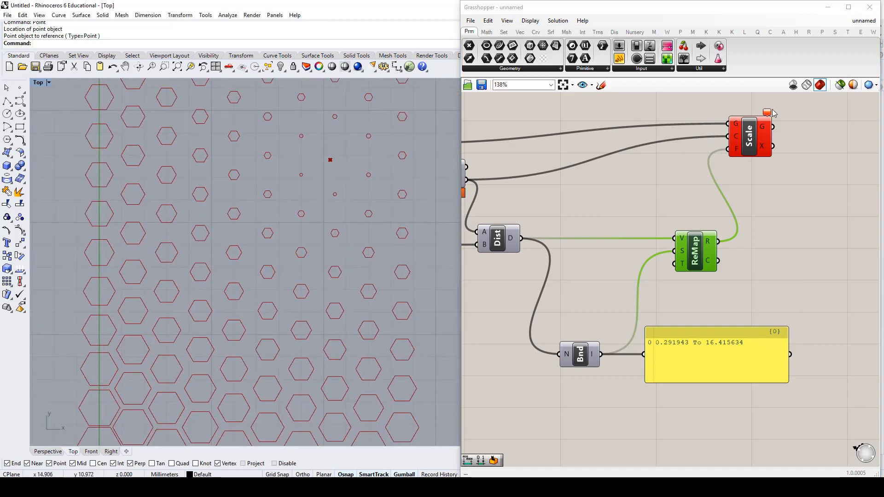
click(805, 249)
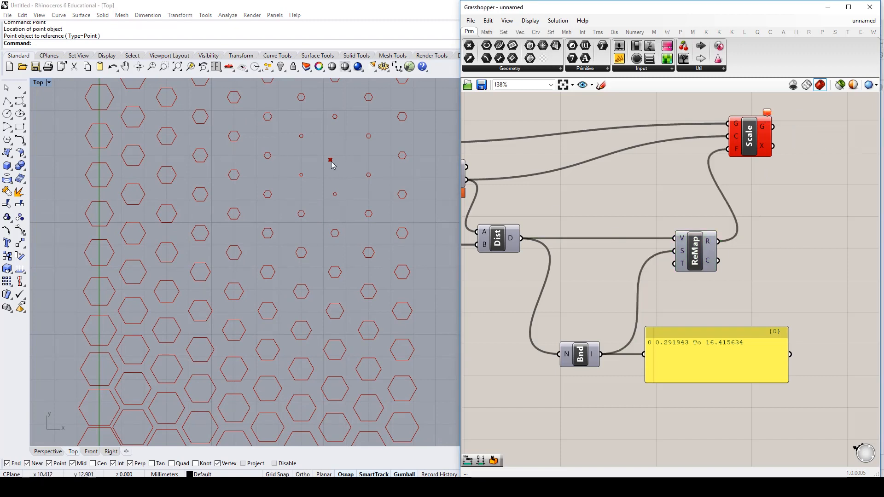
scroll(331, 163, up, 10)
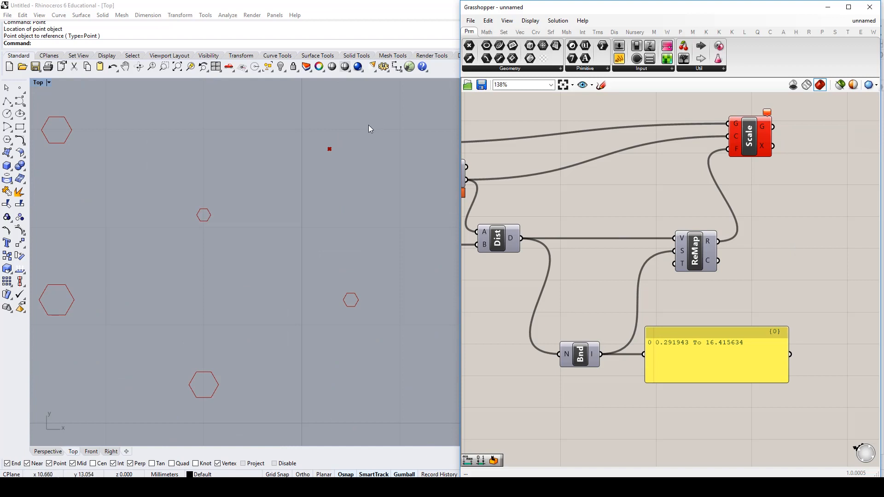
scroll(371, 139, down, 10)
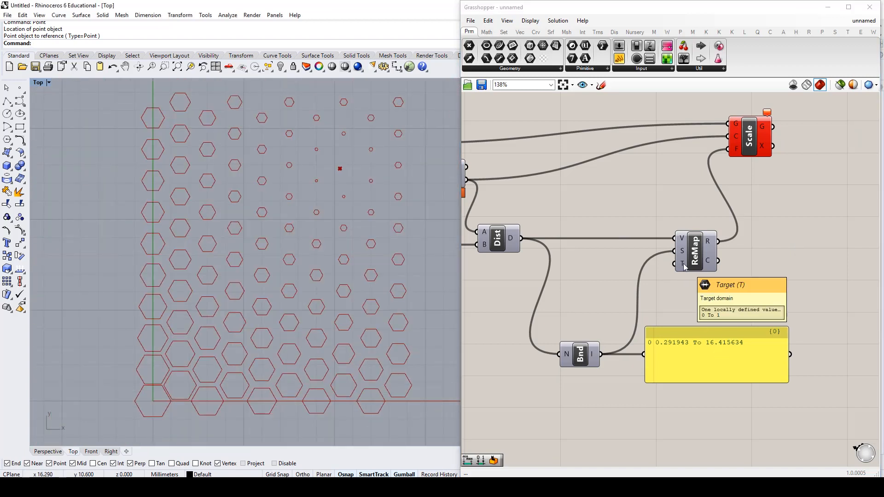
Delete the panel showing the Bounds domain and move Bounds up closer to Distance and ReMap
click(685, 358)
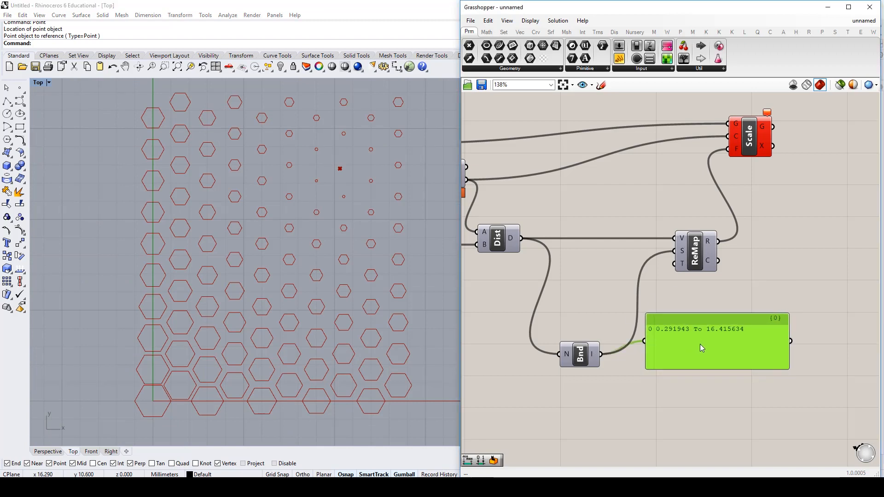
key(Delete)
drag(578, 355, 568, 293)
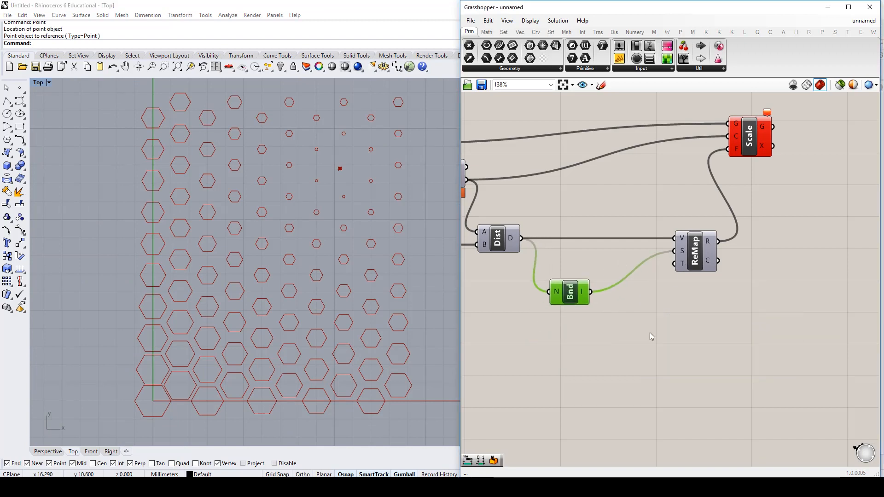
Add a Construct Domain component below Bounds and a second one beside it through component search
click(487, 32)
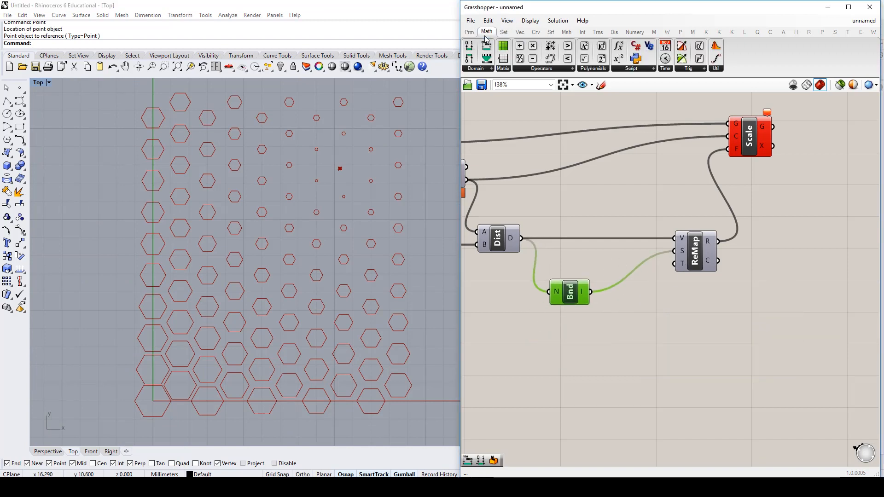
drag(471, 51, 636, 336)
double_click(686, 355)
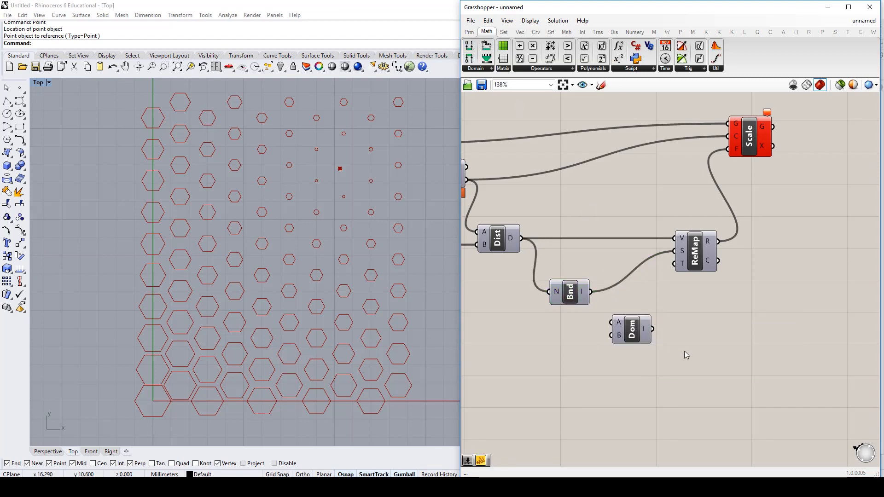
text(constrcut)
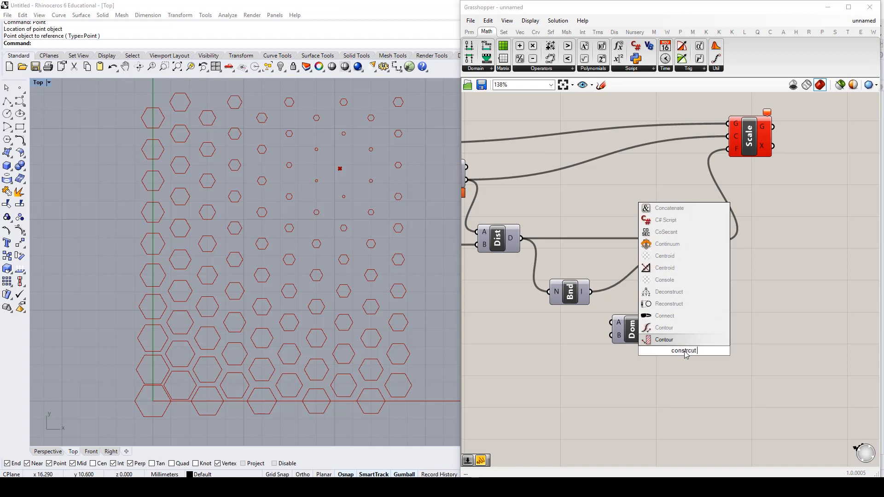
text( doma)
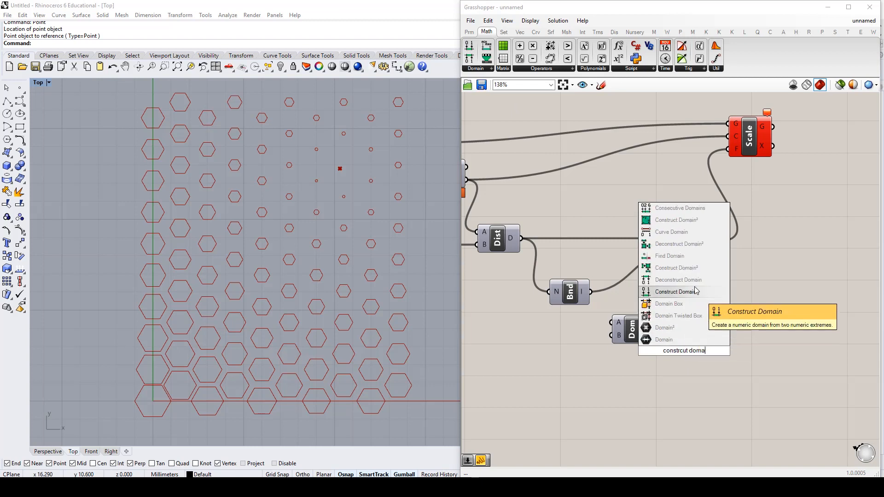
click(693, 295)
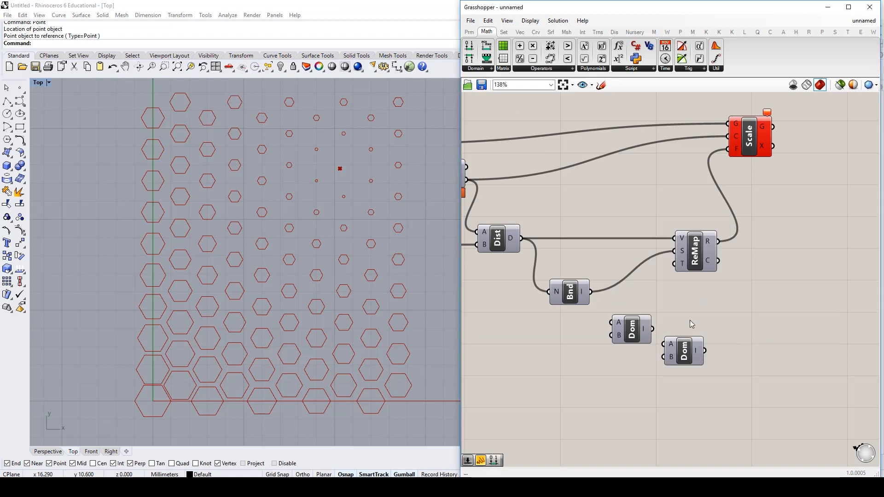
Delete the extra Construct Domain component and move the remaining one just below Bounds
click(627, 326)
key(Delete)
drag(683, 355, 637, 333)
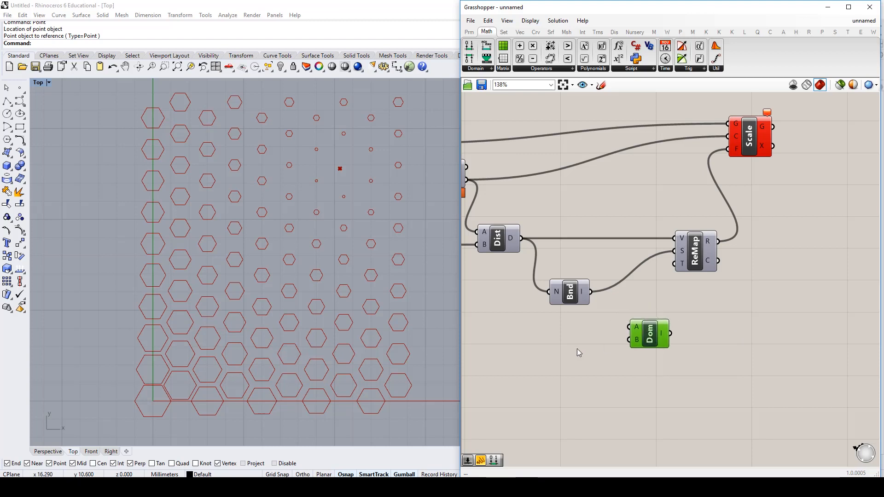
Add a 0.01 number slider and connect it to Construct Domain's start input
double_click(565, 355)
text(0)
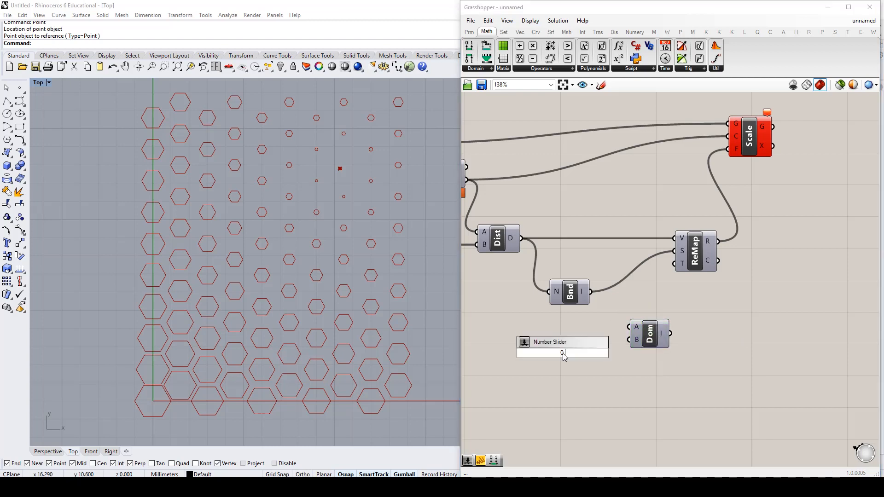
key(Return)
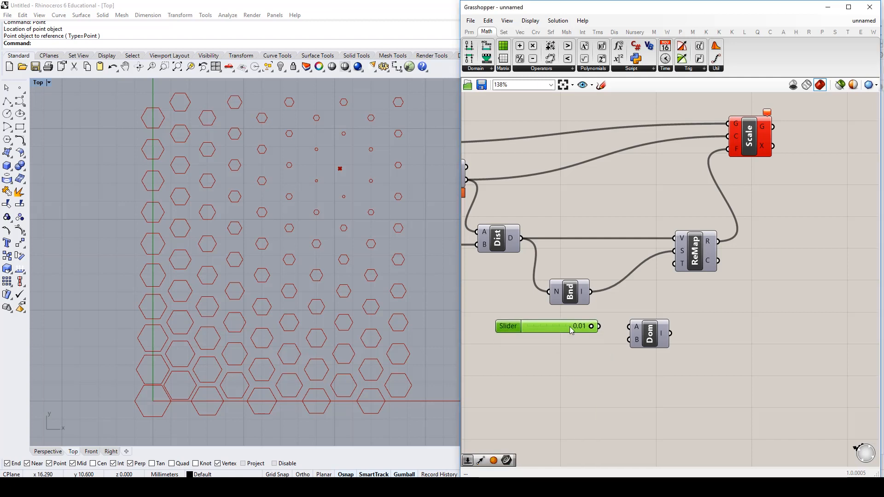
Add a 1.000 number slider for Construct Domain's end input and connect the domain to ReMap's Target input
double_click(575, 358)
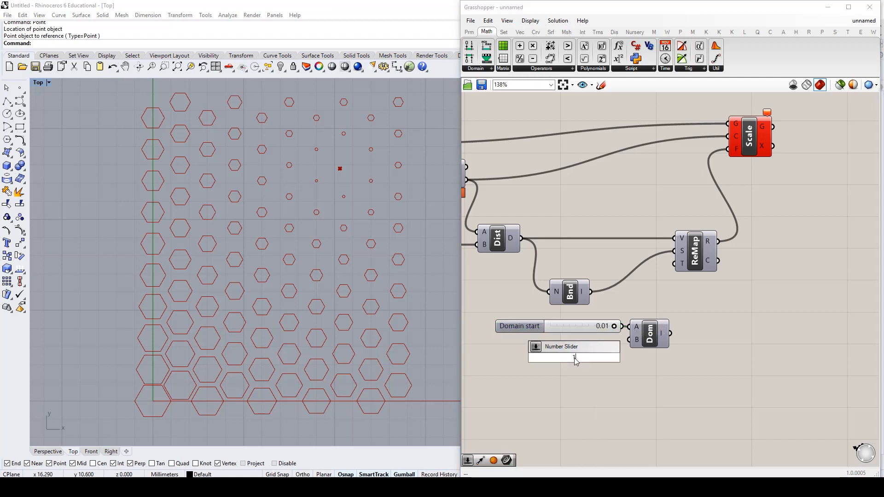
text(1.00)
key(Return)
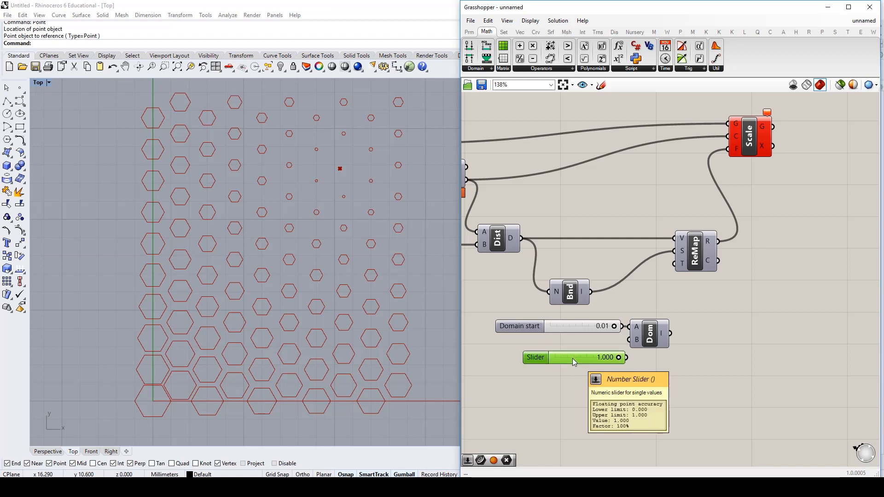
drag(602, 358, 680, 268)
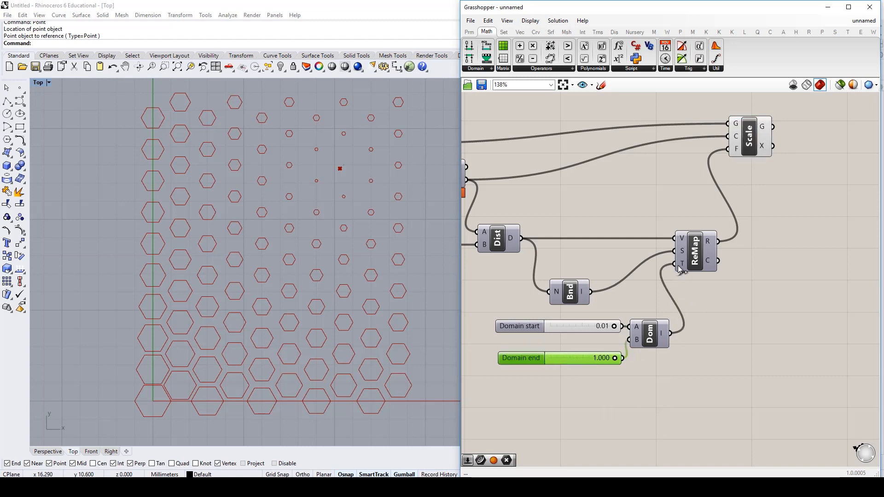
Move the Domain start and Domain end sliders away from Construct Domain so they line up under each other
click(752, 151)
click(557, 400)
drag(589, 331, 573, 332)
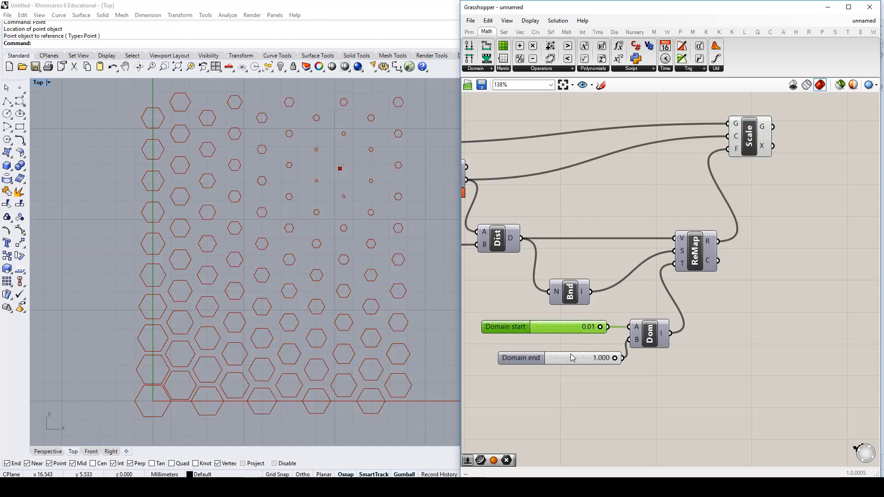
drag(566, 361, 547, 357)
click(577, 368)
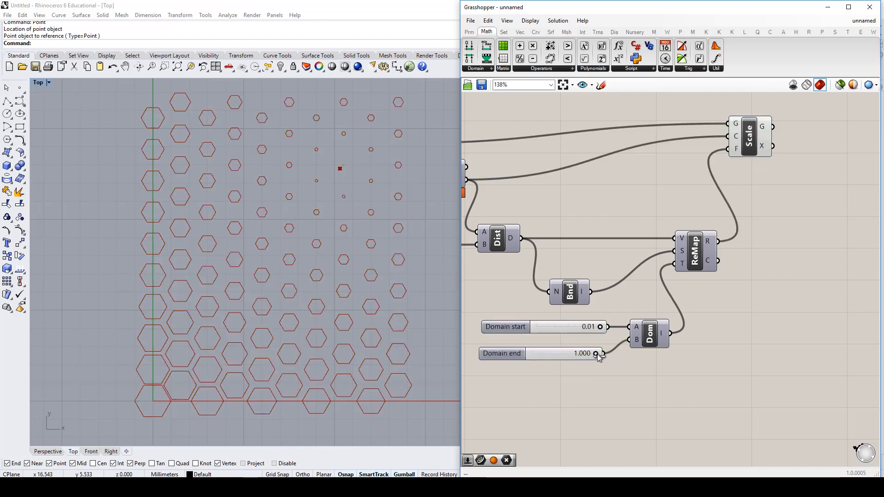
Replace the Domain start slider with a copy of the Domain end slider wired to Construct Domain's start, and set it to 0.001
drag(597, 359, 530, 333)
key(Delete)
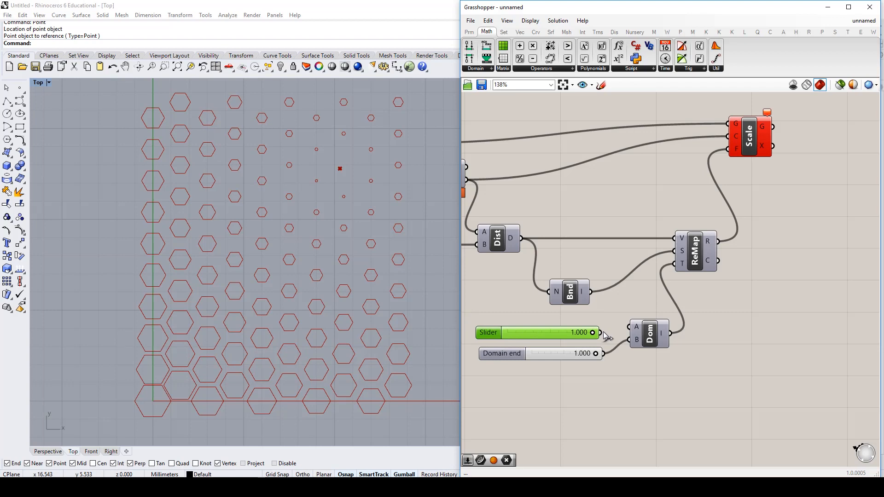
drag(605, 332, 451, 346)
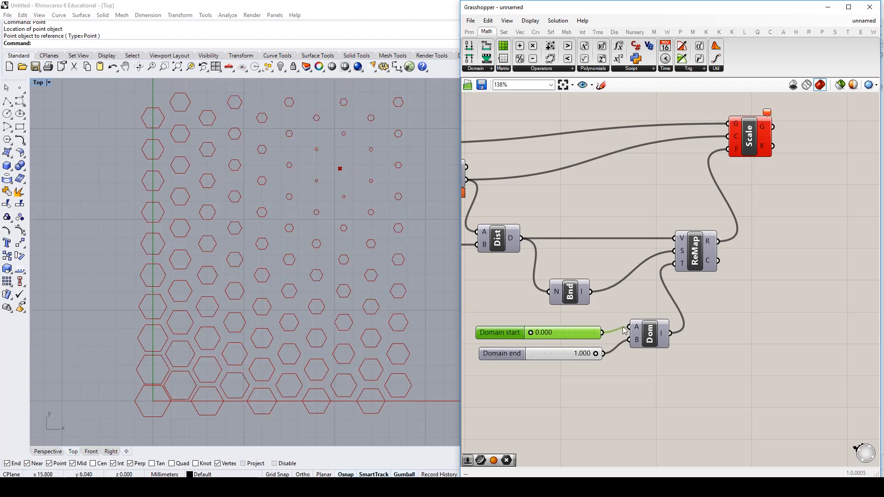
double_click(547, 337)
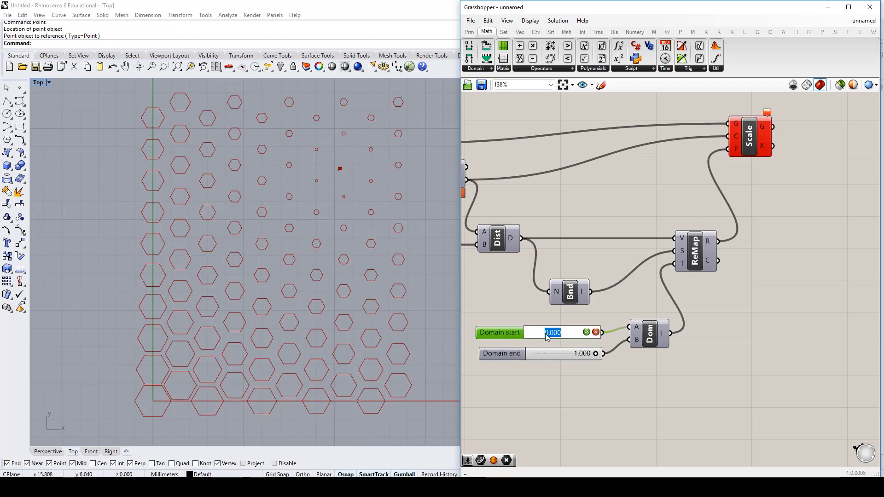
text(0.0)
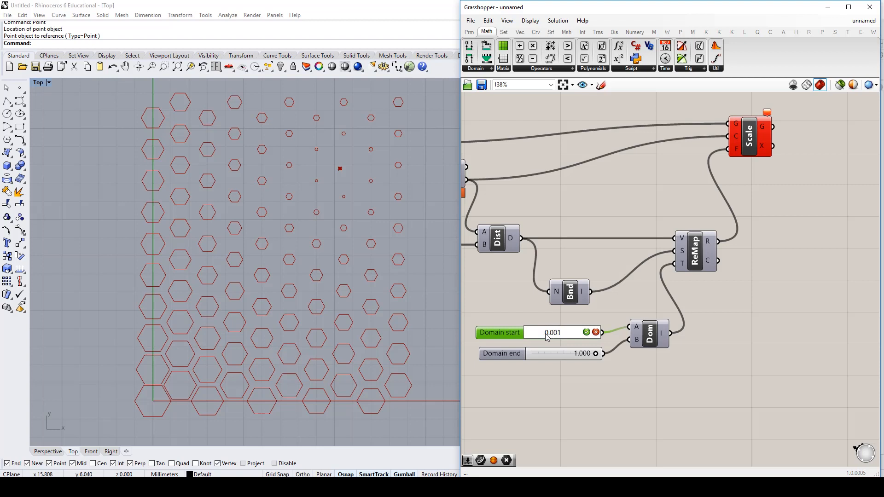
key(Return)
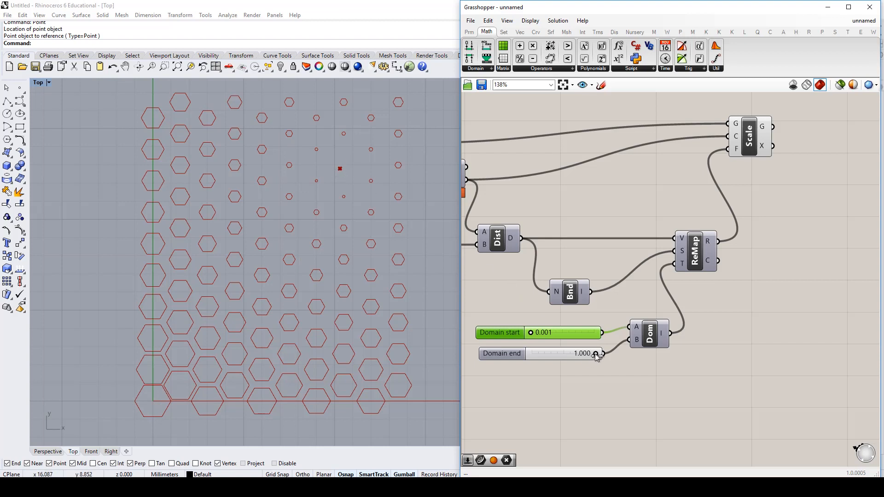
Lower the Domain end slider to 0.689 and then set it to exactly 0.5
drag(597, 355, 259, 399)
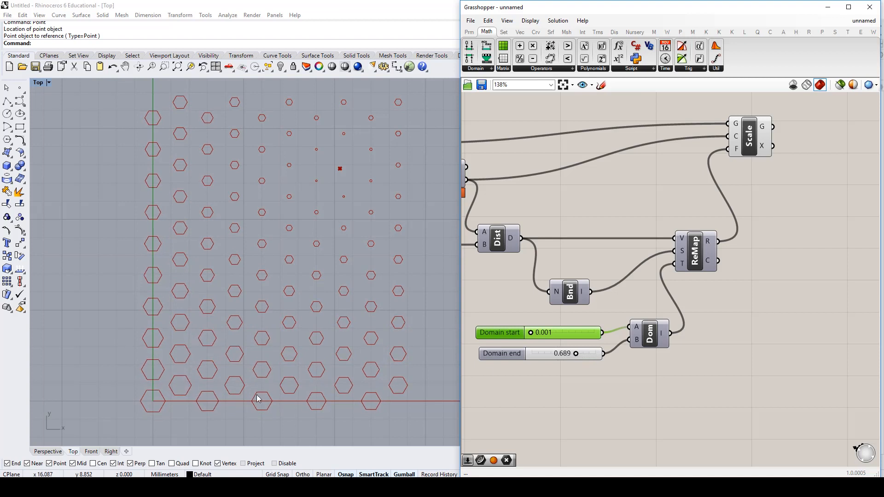
double_click(553, 354)
text(0)
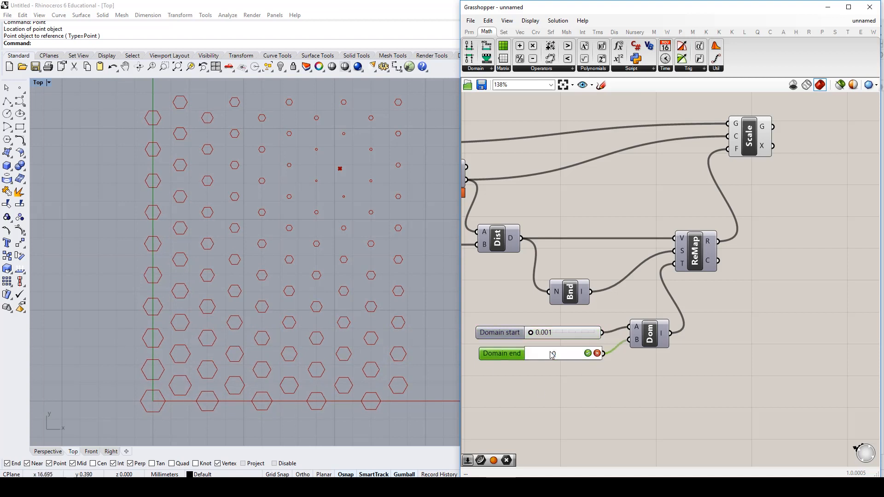
text(.5)
key(Return)
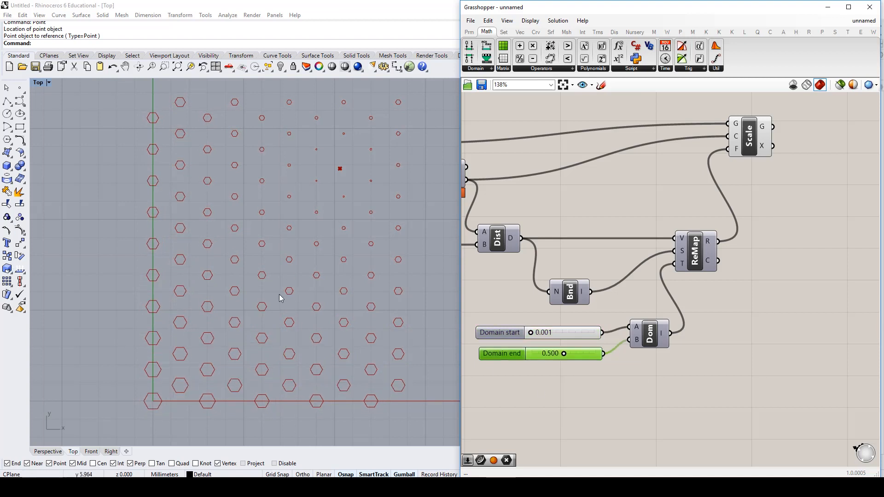
scroll(223, 297, down, 2)
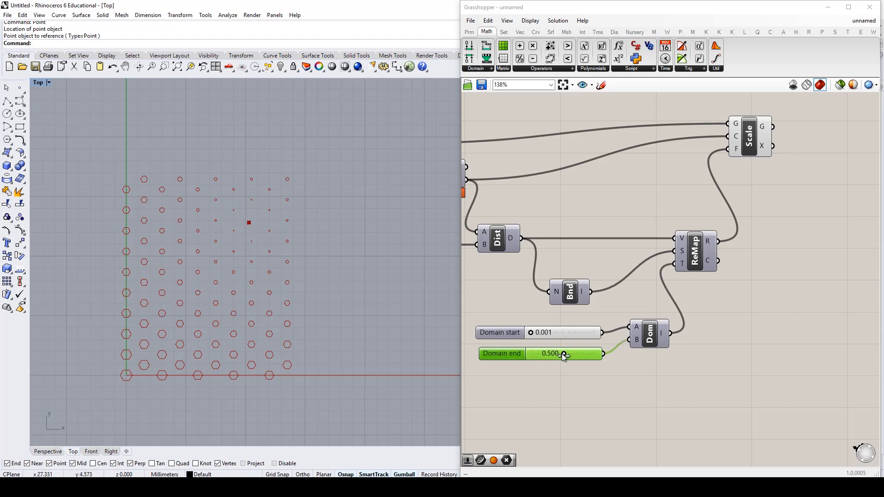
Invert the target domain by raising Domain start to 1.000 and setting Domain end to 0.01
scroll(570, 352, up, 2)
drag(516, 326, 651, 333)
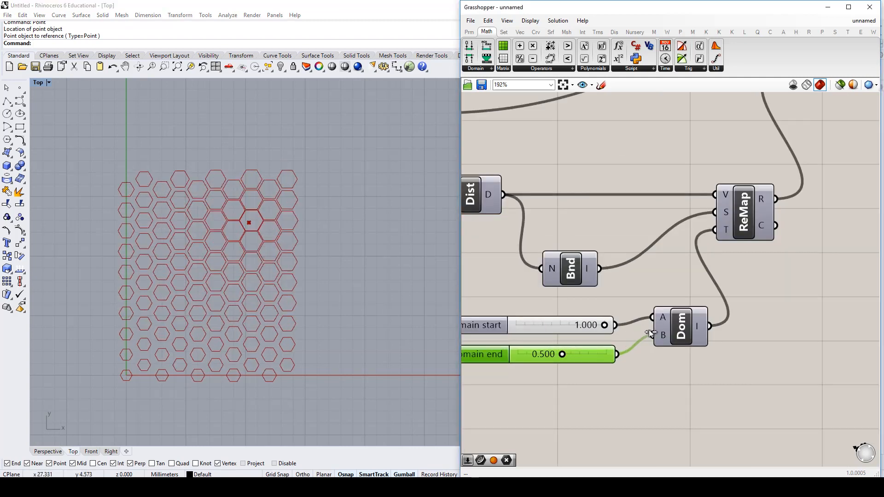
drag(562, 354, 545, 355)
double_click(575, 358)
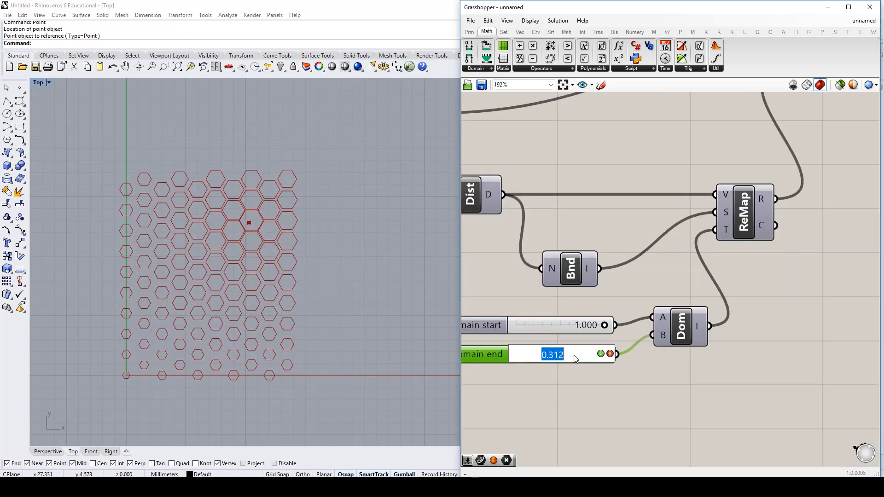
text(0.01)
key(Return)
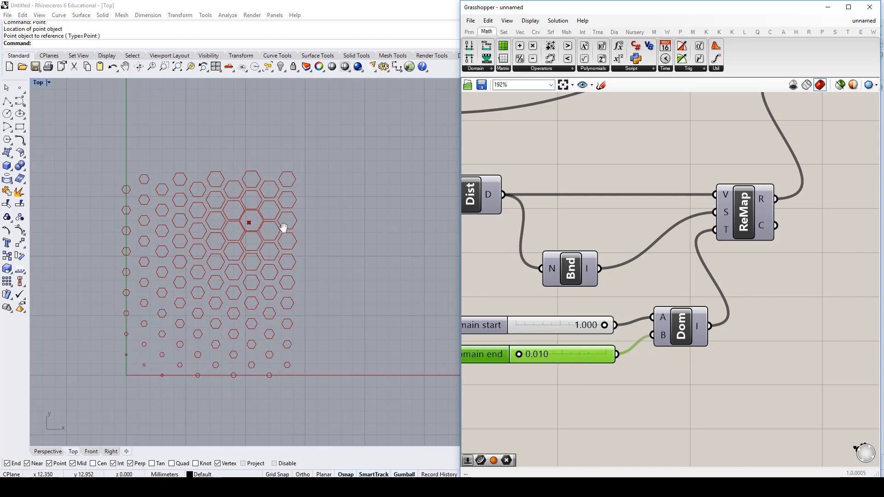
Return the target domain to its original direction with Domain start at 0.000 and Domain end at 1.000
right_drag(282, 224, 295, 234)
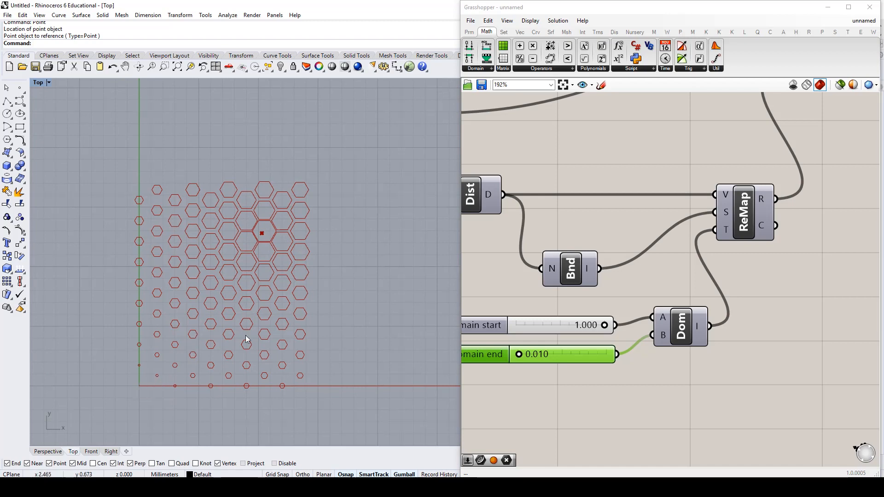
scroll(261, 290, down, 2)
scroll(649, 322, down, 3)
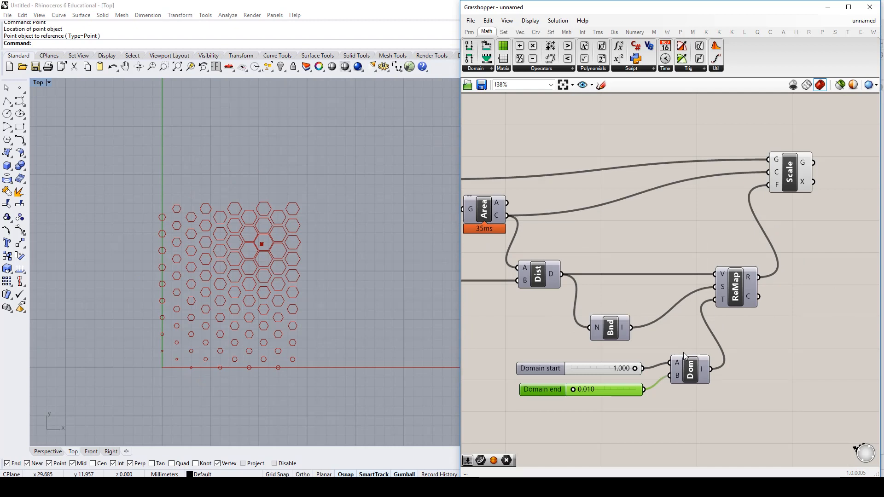
drag(634, 368, 665, 392)
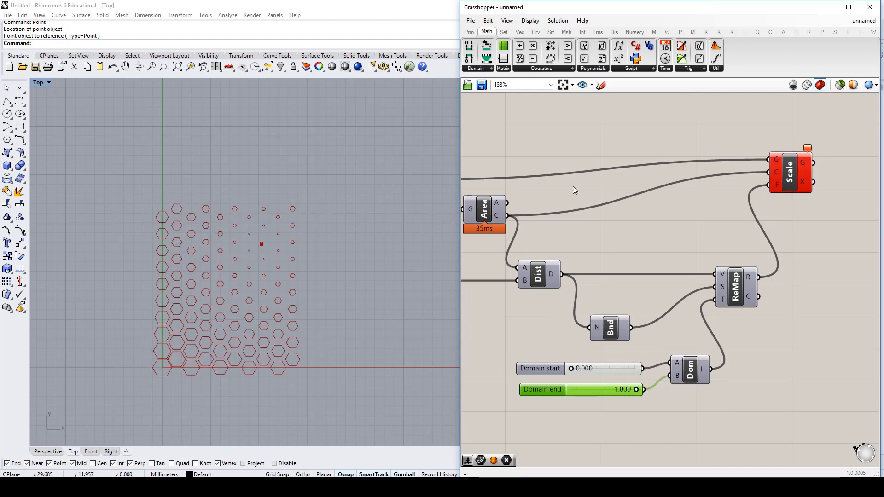
Move the Rhino attractor point to the lower-left part of the hexagonal grid and deselect it
click(262, 245)
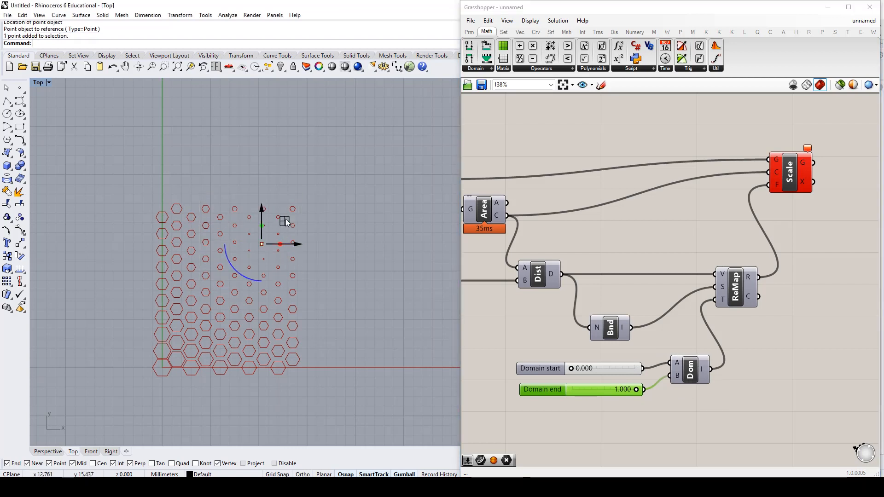
drag(286, 220, 208, 297)
drag(216, 267, 232, 301)
key(Escape)
Set the Domain start slider to 0.001 so that Scale receives no zero factor
right_drag(566, 275, 682, 284)
scroll(744, 253, down, 2)
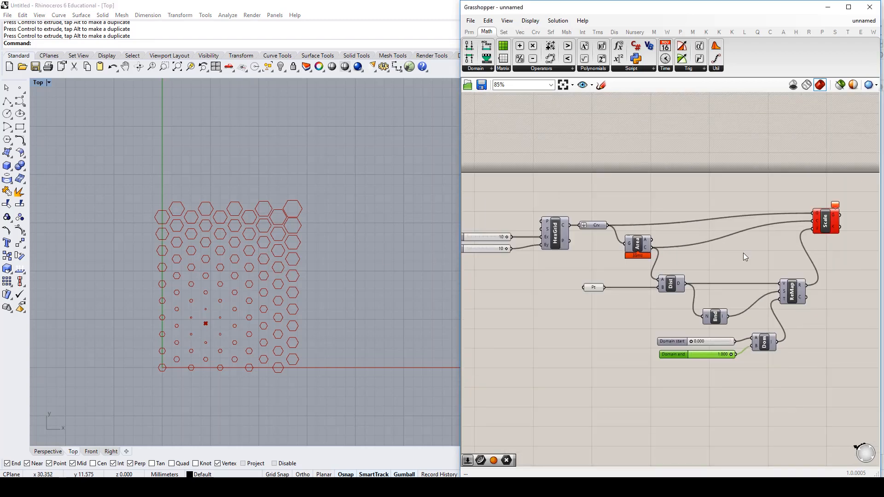
scroll(708, 357, up, 3)
click(689, 331)
double_click(690, 332)
text(0)
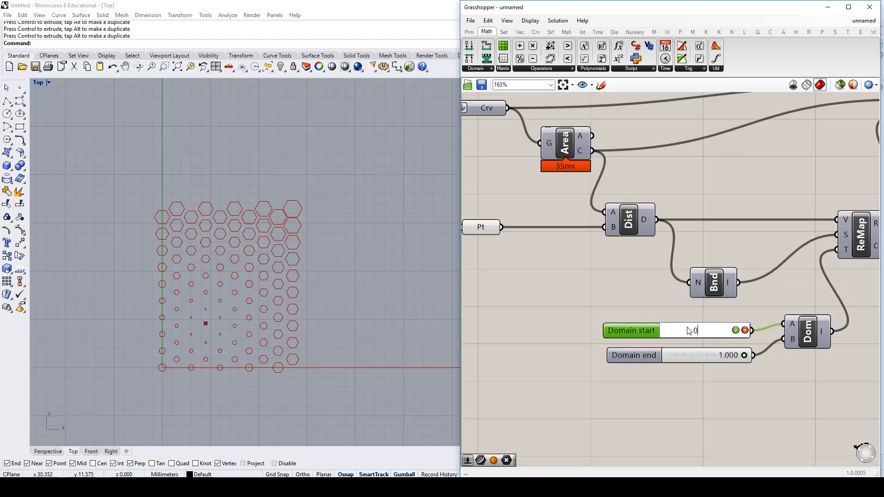
key(Return)
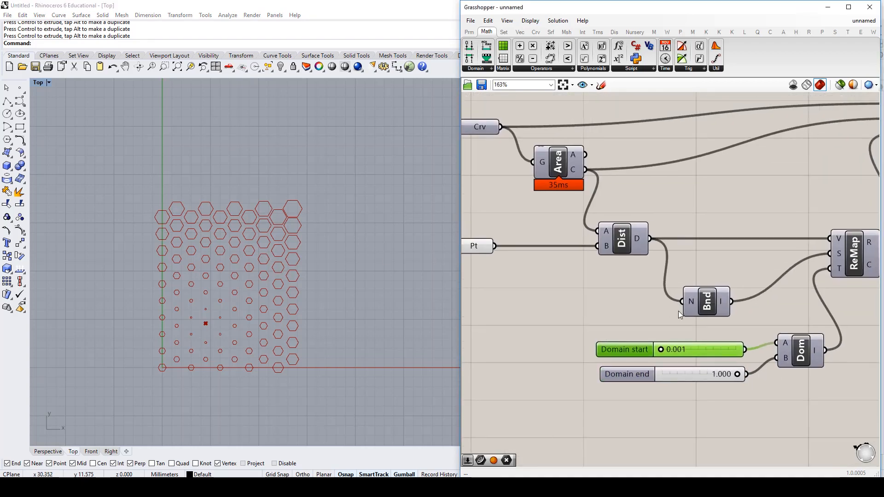
Move HexGrid together with its two extent sliders further away from the Curve component to make room
scroll(678, 311, down, 3)
right_drag(636, 206, 758, 203)
drag(644, 166, 533, 227)
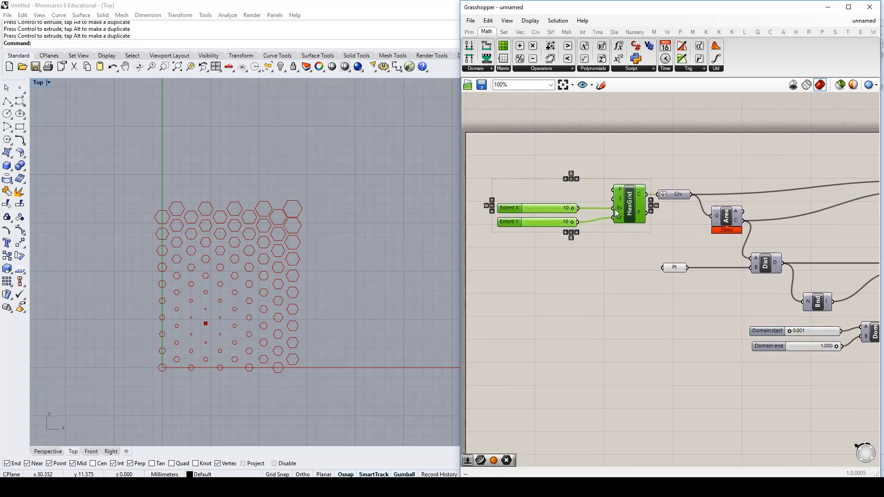
drag(619, 204, 573, 196)
click(593, 243)
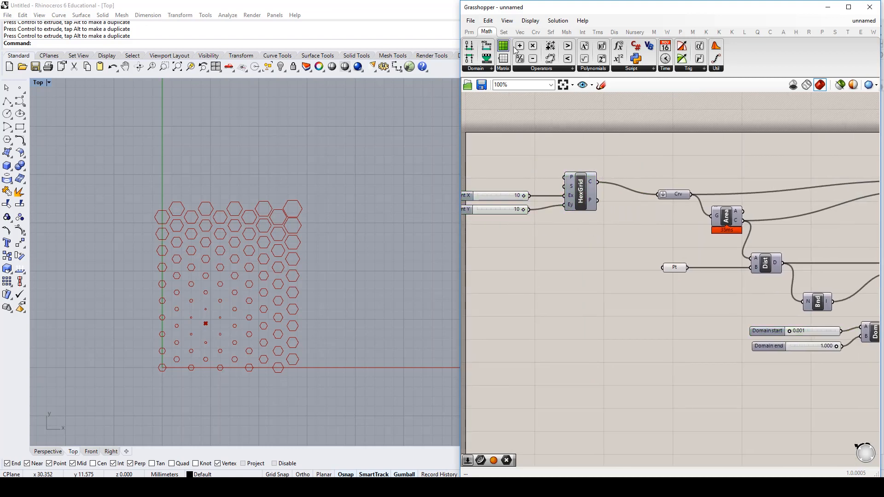
Add a Radial grid below HexGrid with its preview turned off, and connect its cells to Curve in place of HexGrid
click(521, 32)
click(510, 68)
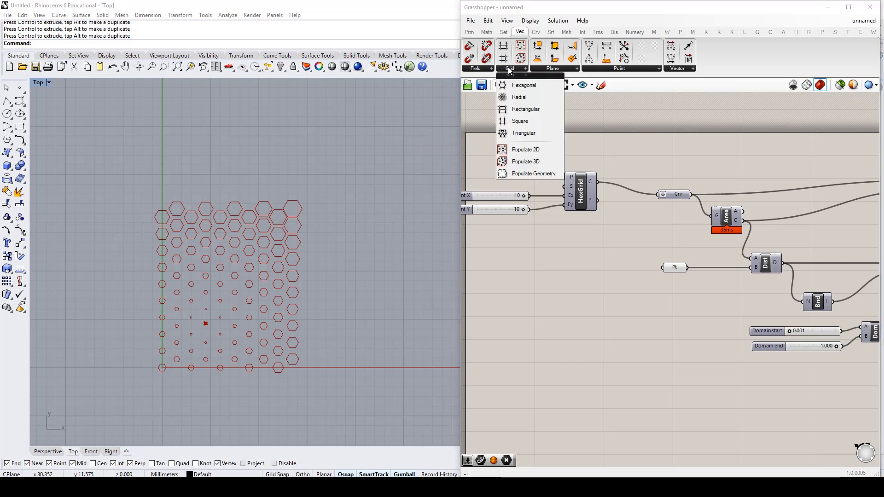
drag(528, 97, 598, 242)
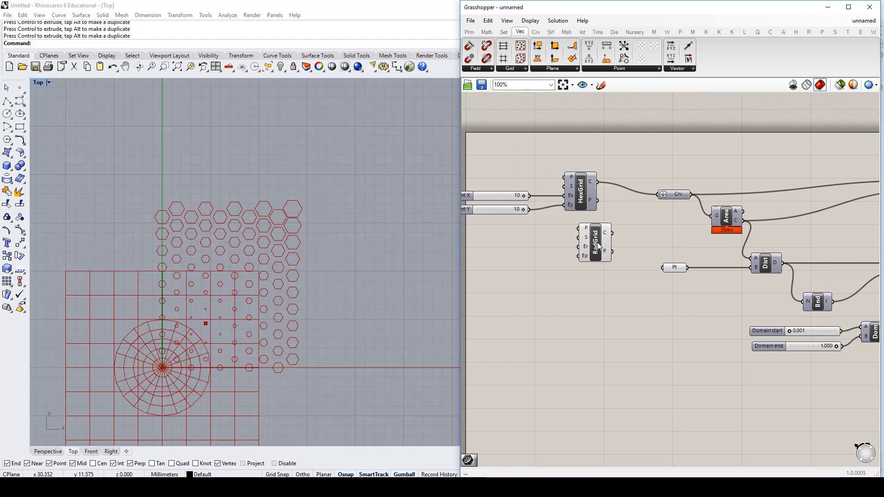
right_click(599, 242)
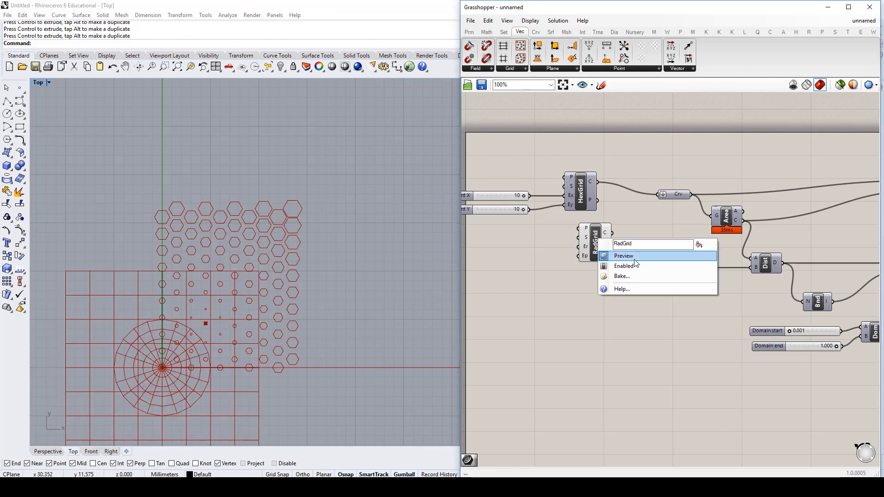
click(610, 254)
drag(612, 233, 658, 195)
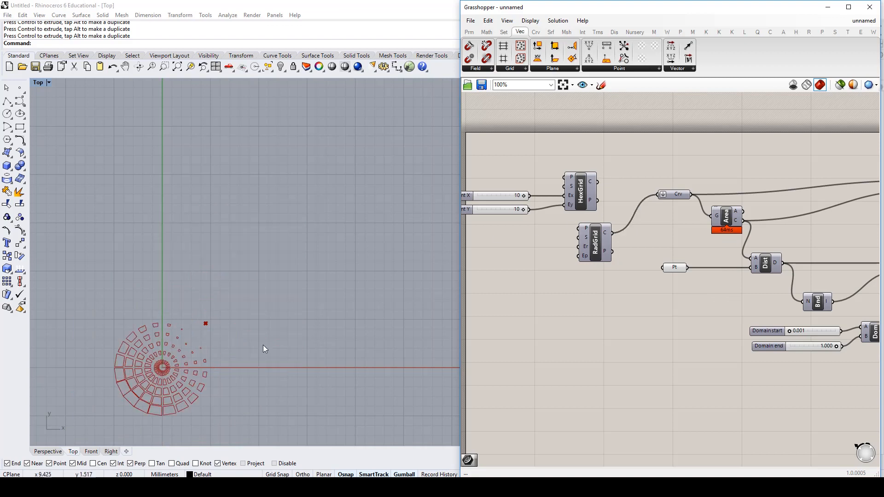
Move the Rhino attractor point around the radial grid and leave it just inside the grid's upper edge
scroll(263, 344, up, 3)
click(294, 206)
drag(321, 184, 271, 323)
scroll(610, 239, down, 3)
drag(557, 243, 549, 245)
drag(270, 314, 245, 186)
scroll(546, 304, up, 3)
Add a Populate 2D component below RadGrid and feed its points into a new Voronoi component beside it
double_click(532, 284)
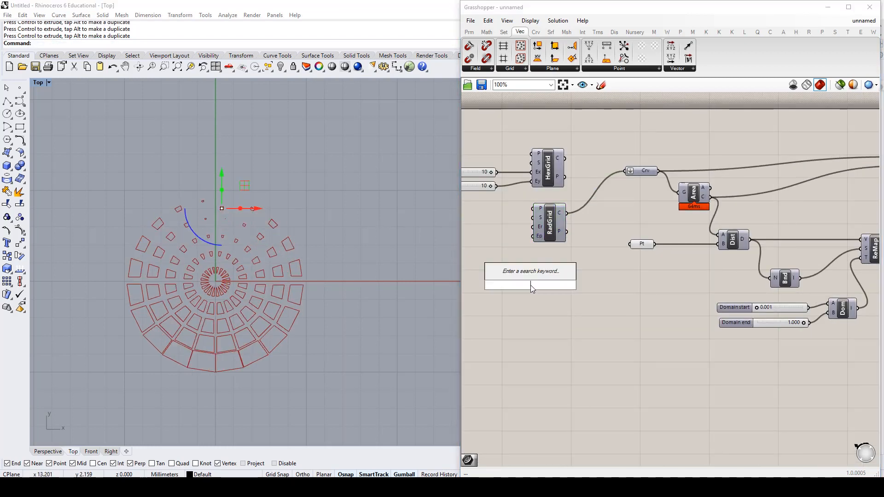
text(pop)
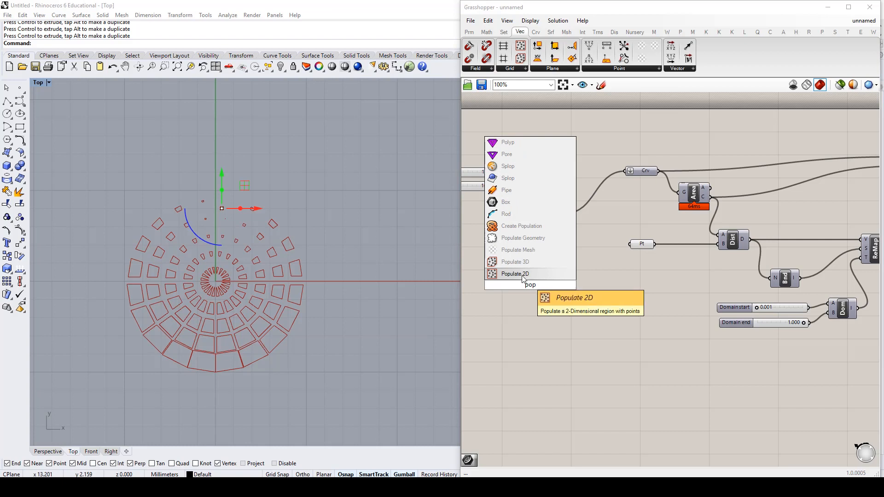
click(521, 277)
drag(521, 282, 501, 297)
double_click(567, 322)
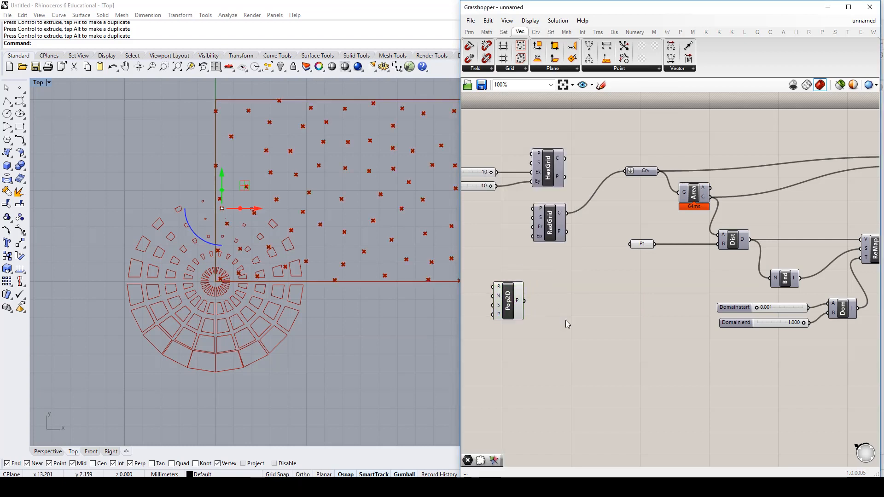
text(voro)
click(553, 309)
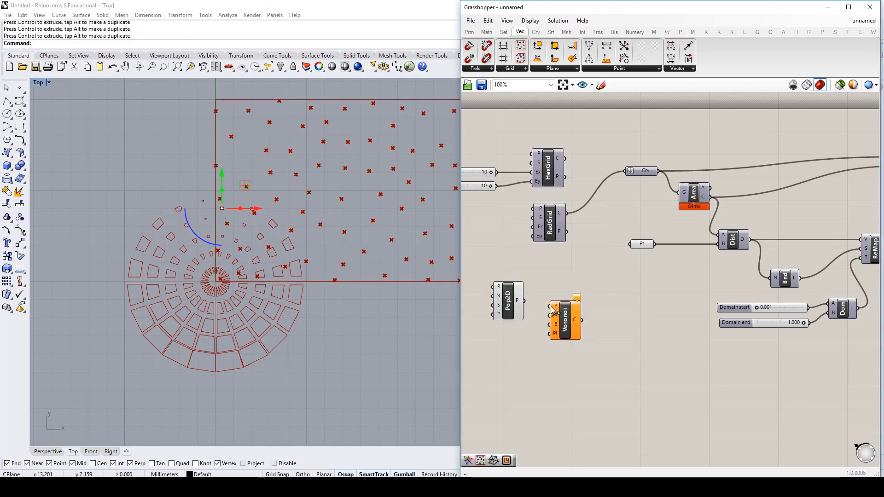
drag(525, 301, 552, 306)
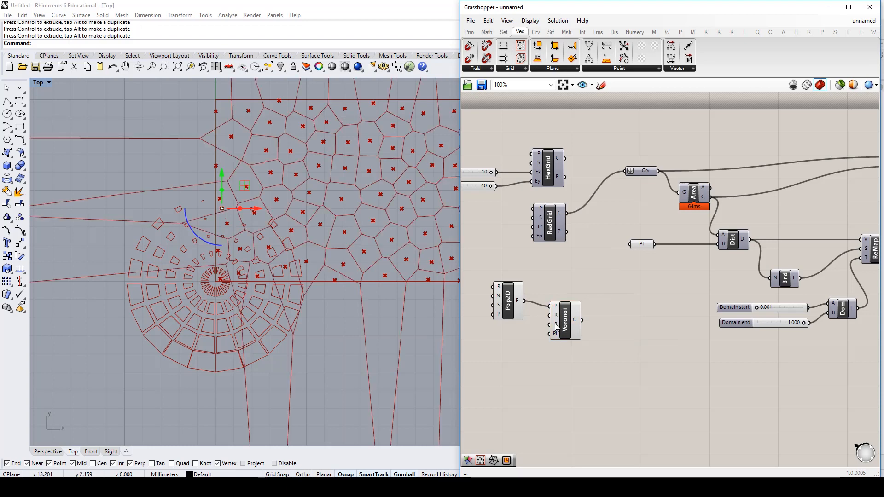
Set the Voronoi boundary to a rectangle drawn from the origin, 20 mm long and 10 mm wide
right_click(555, 327)
click(607, 406)
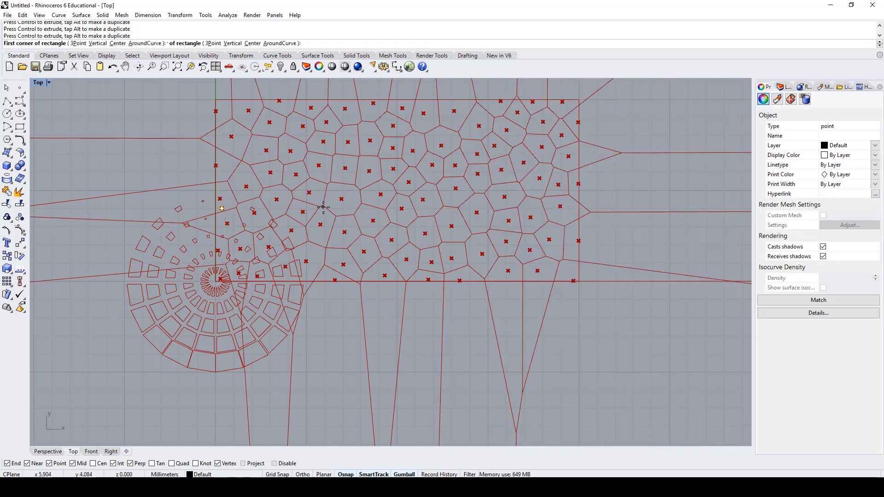
text(0)
key(Return)
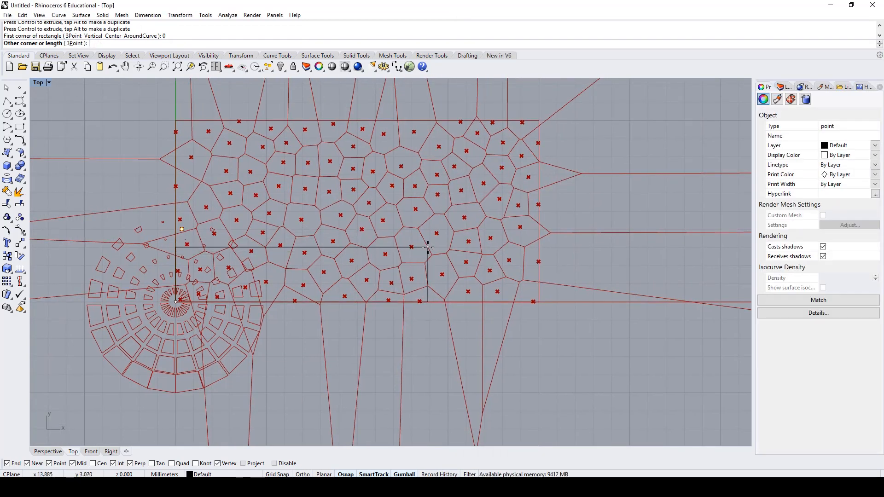
text(20)
key(Return)
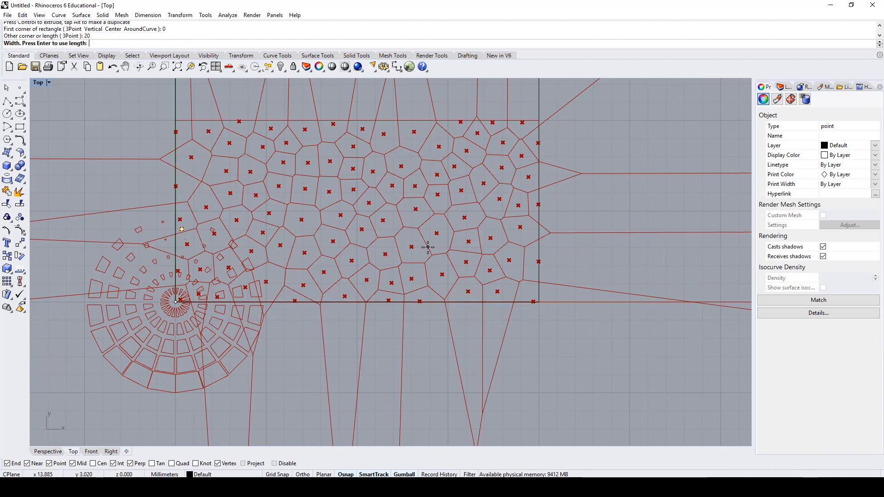
text(10)
key(Return)
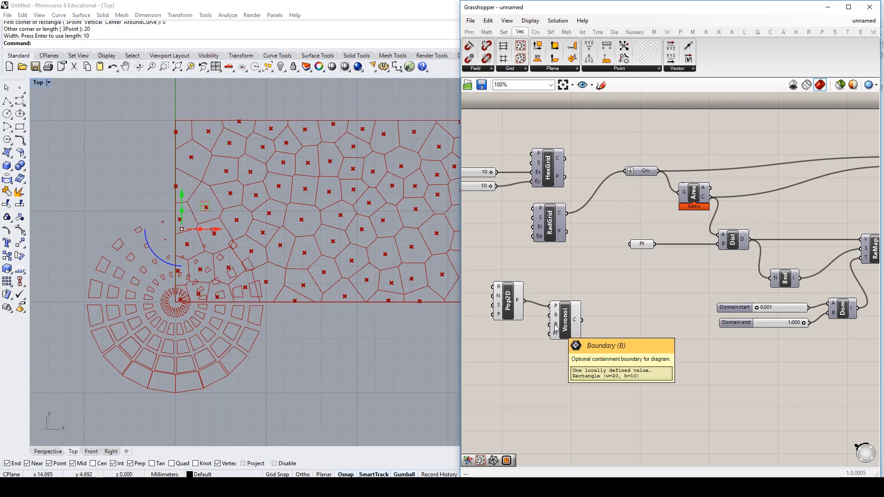
Turn off the preview of Populate 2D and Voronoi, and connect the Voronoi cells to Curve in place of RadGrid
right_drag(222, 270, 153, 281)
scroll(115, 313, down, 2)
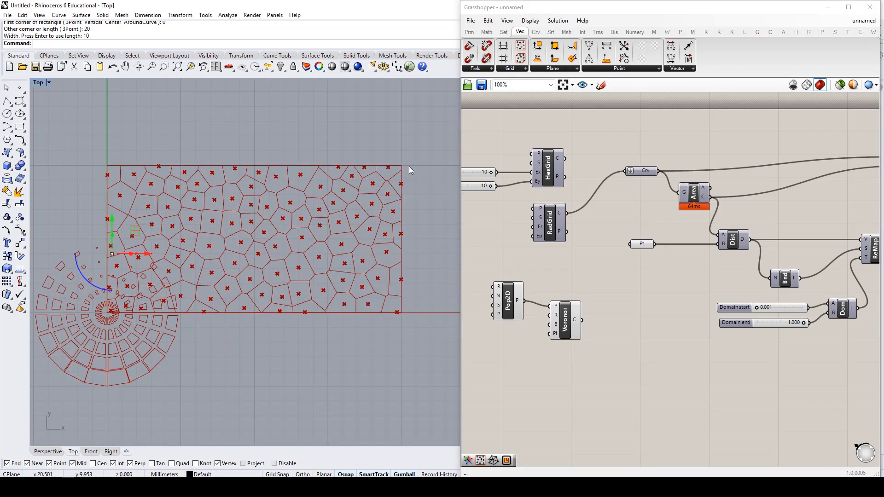
click(576, 324)
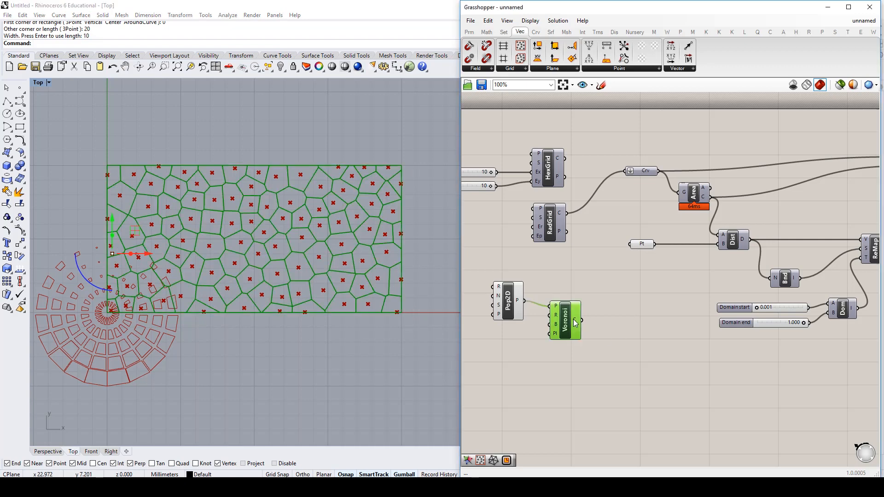
drag(456, 358, 458, 357)
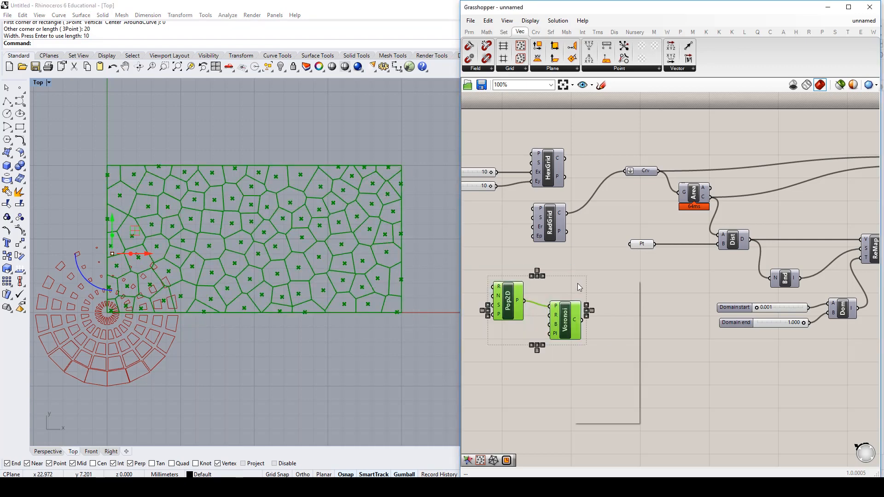
right_click(573, 280)
click(617, 293)
drag(582, 320, 629, 174)
click(611, 305)
Move the Rhino attractor point horizontally further into the Voronoi pattern
click(112, 254)
drag(128, 230, 220, 230)
click(301, 216)
Invert the scaling range by setting the Domain start slider to 1.000 and the Domain end slider to 0.230
right_drag(639, 278, 575, 269)
drag(693, 300, 704, 316)
click(257, 392)
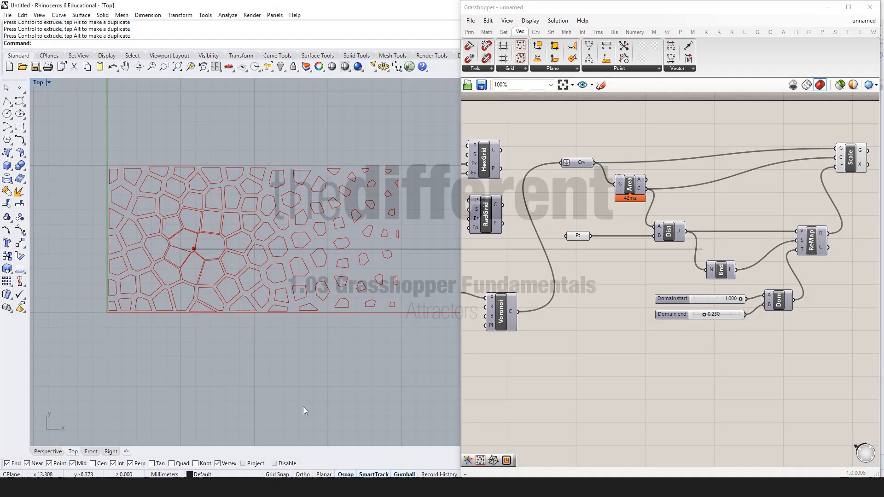